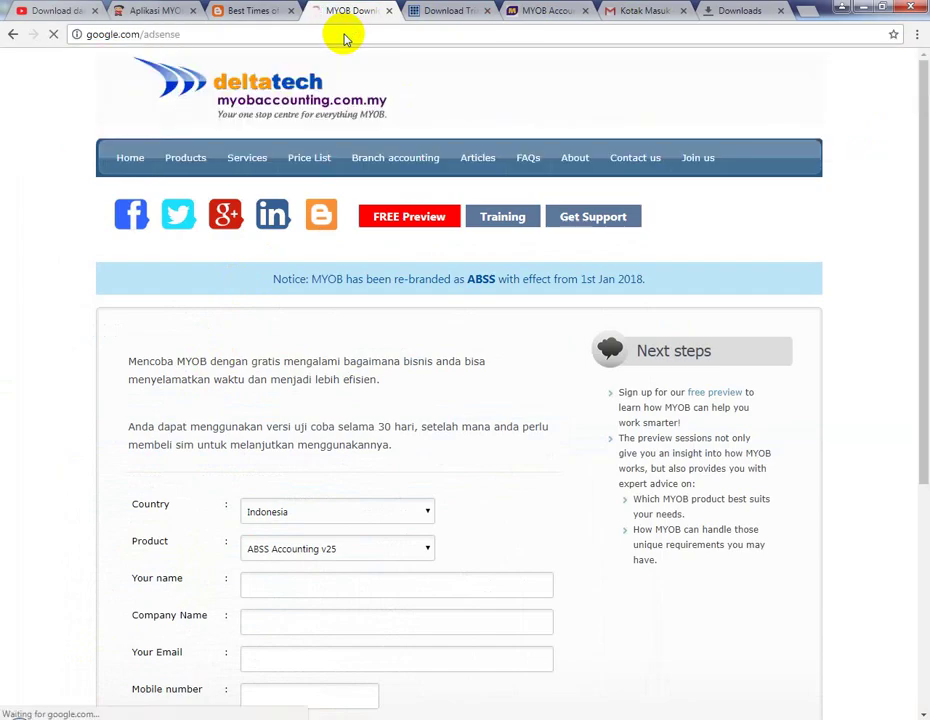
Close the MYOB download page and open the home page of the phc.web.id blog
click(389, 11)
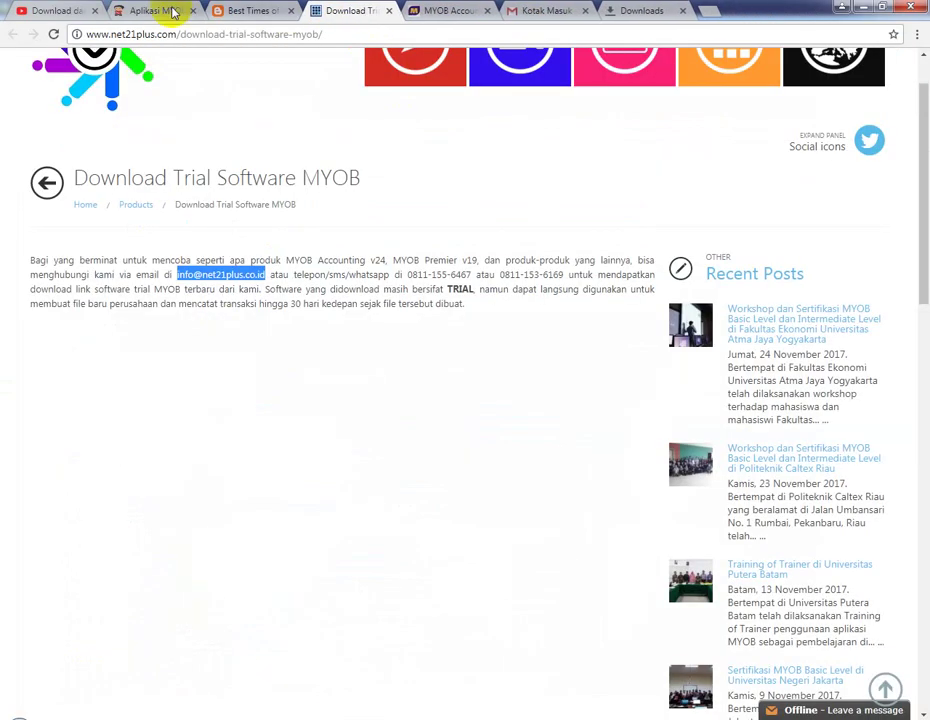
click(160, 11)
scroll(201, 305, up, 10)
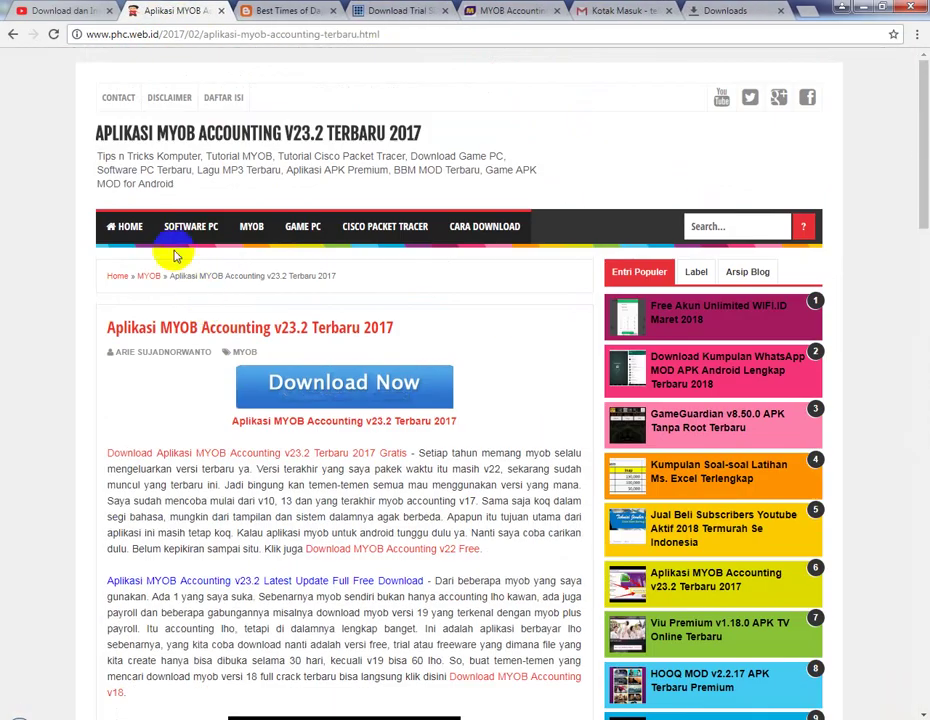
click(130, 228)
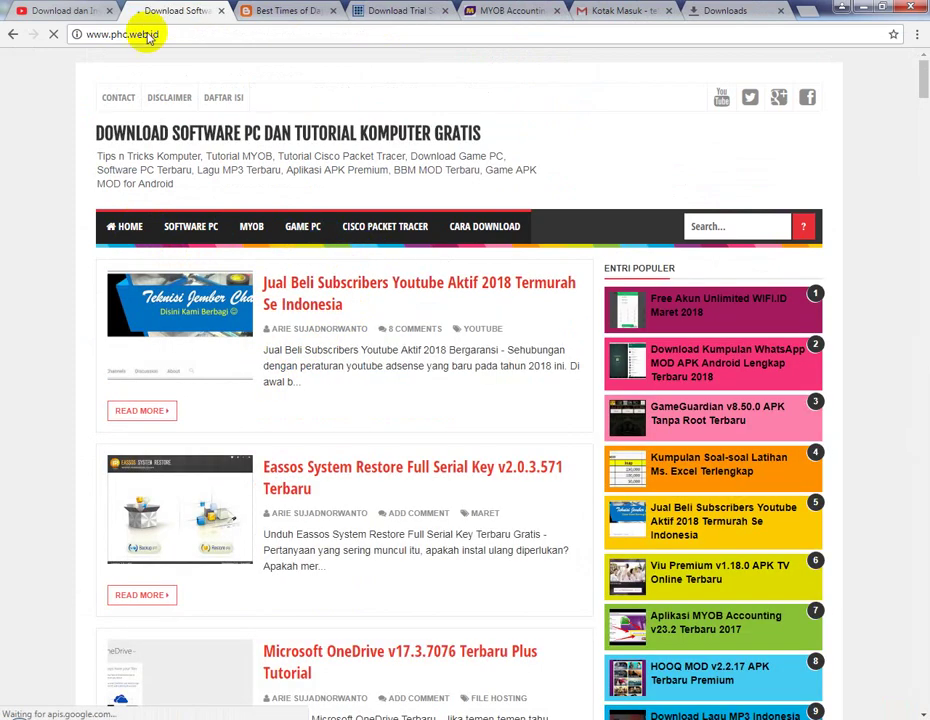
Search the blog for abss and close the browser pages opened after it
click(747, 227)
text(ab)
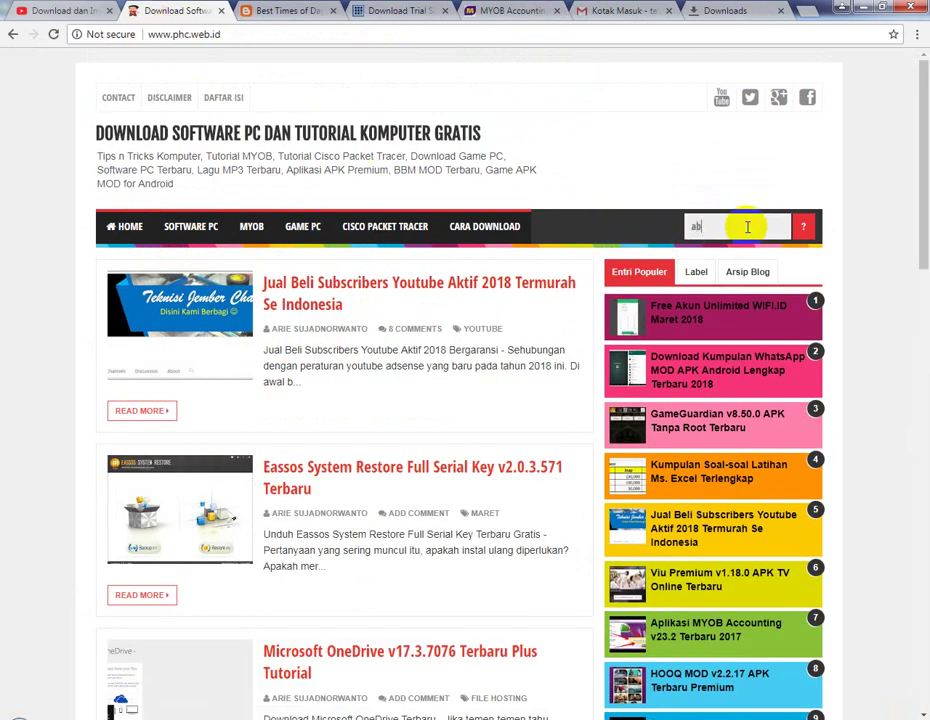
text(ss)
key(Return)
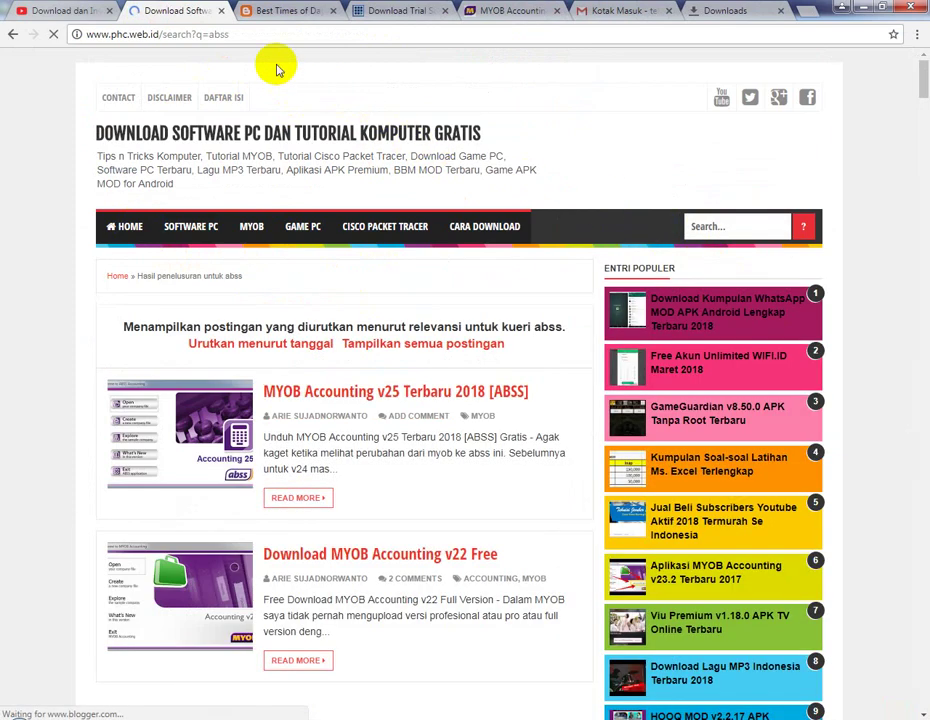
right_click(181, 14)
click(249, 156)
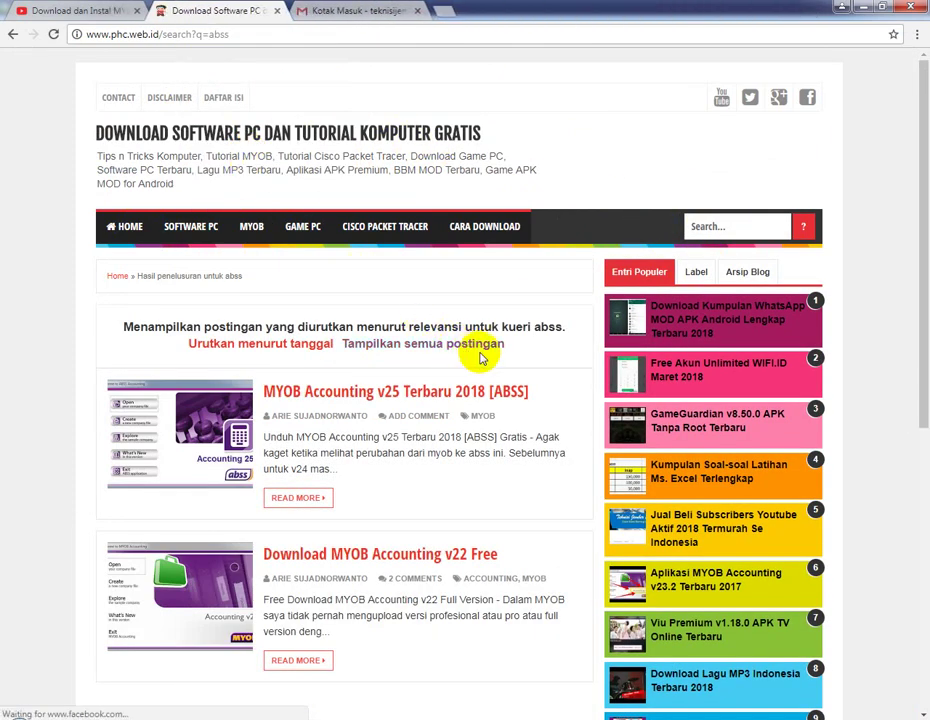
Open the "MYOB Accounting v25 Terbaru 2018 [ABSS]" post and examine its description, feature list and download link
scroll(56, 340, down, 3)
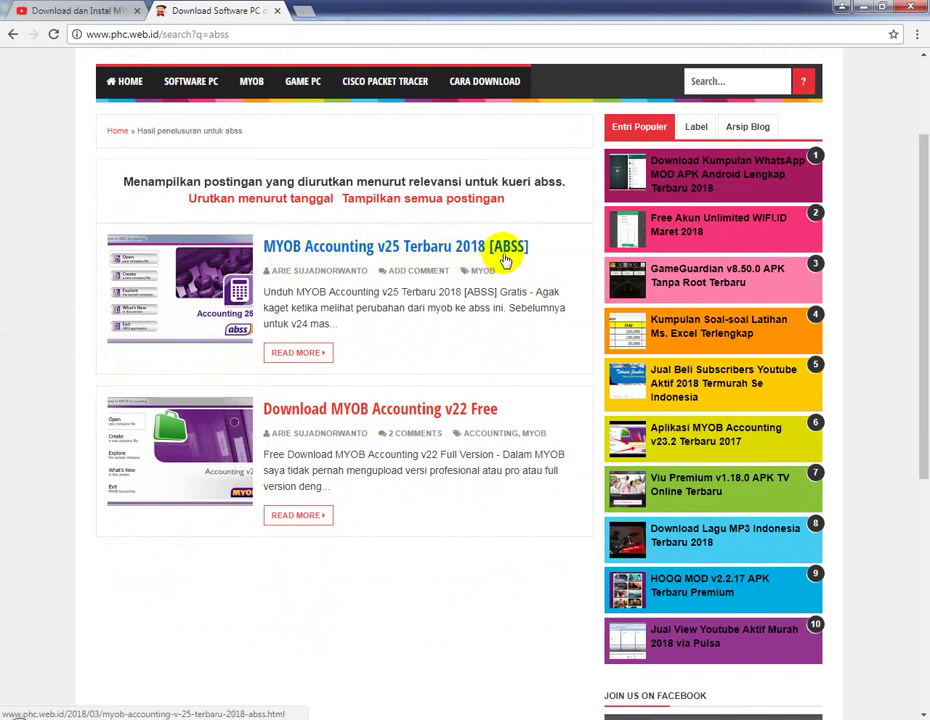
click(415, 252)
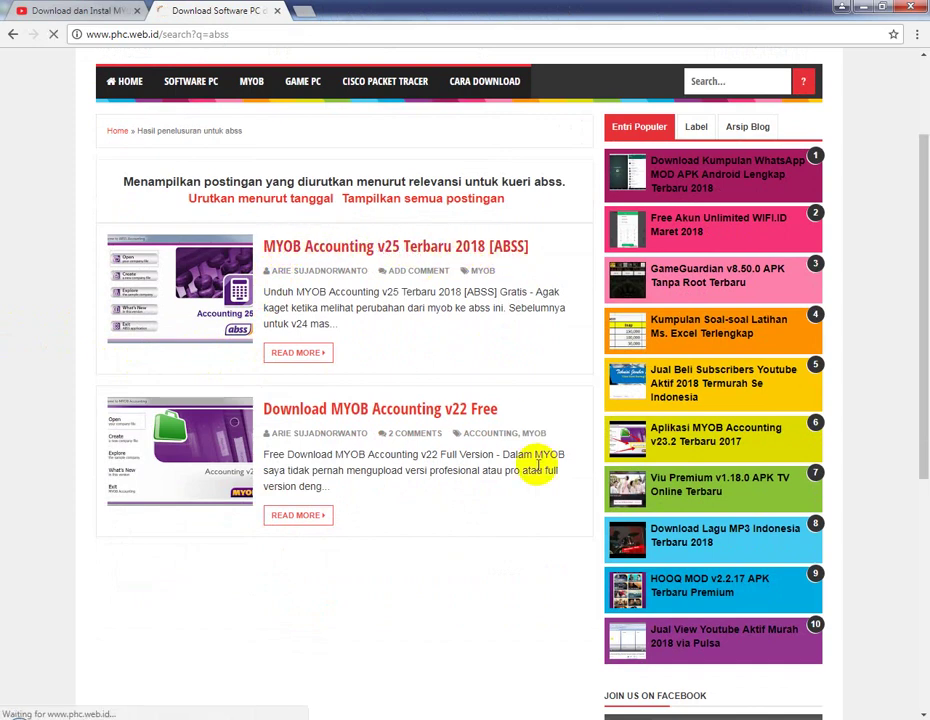
scroll(129, 415, down, 6)
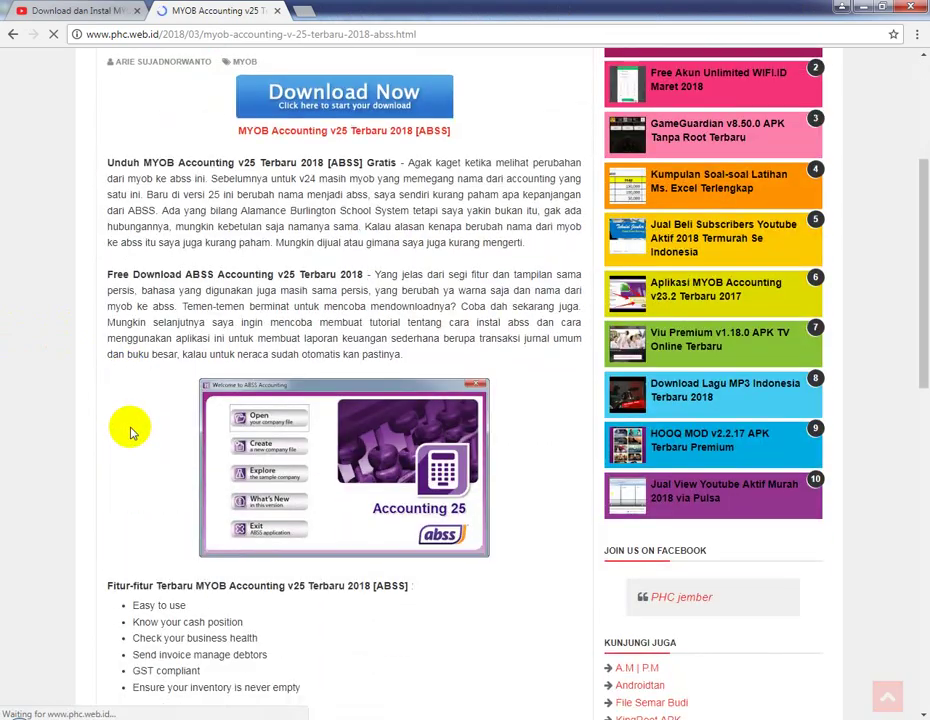
scroll(157, 447, down, 3)
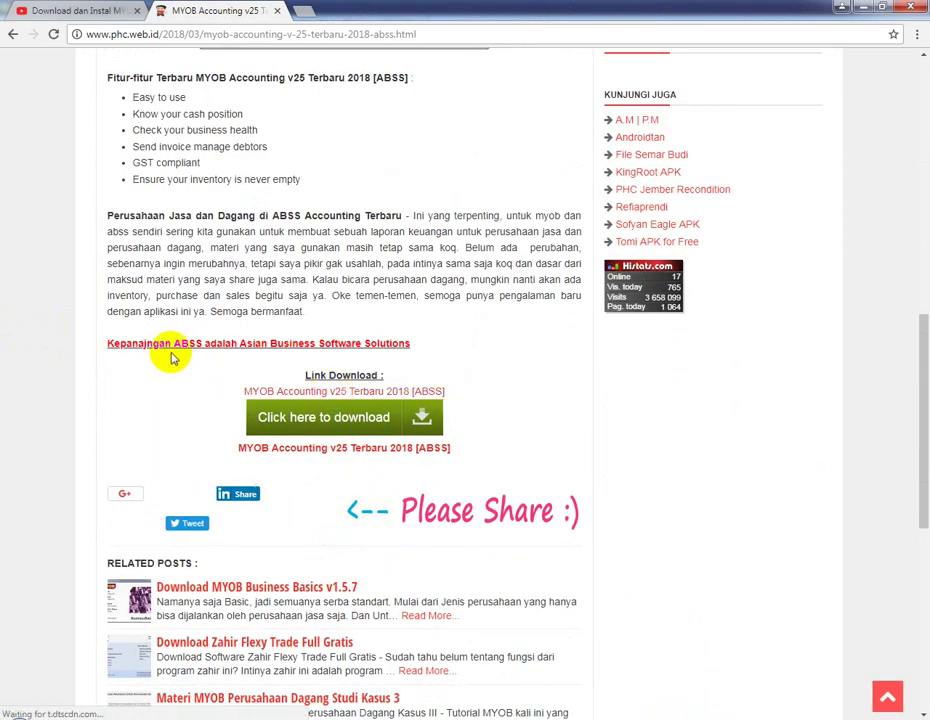
scroll(140, 388, up, 5)
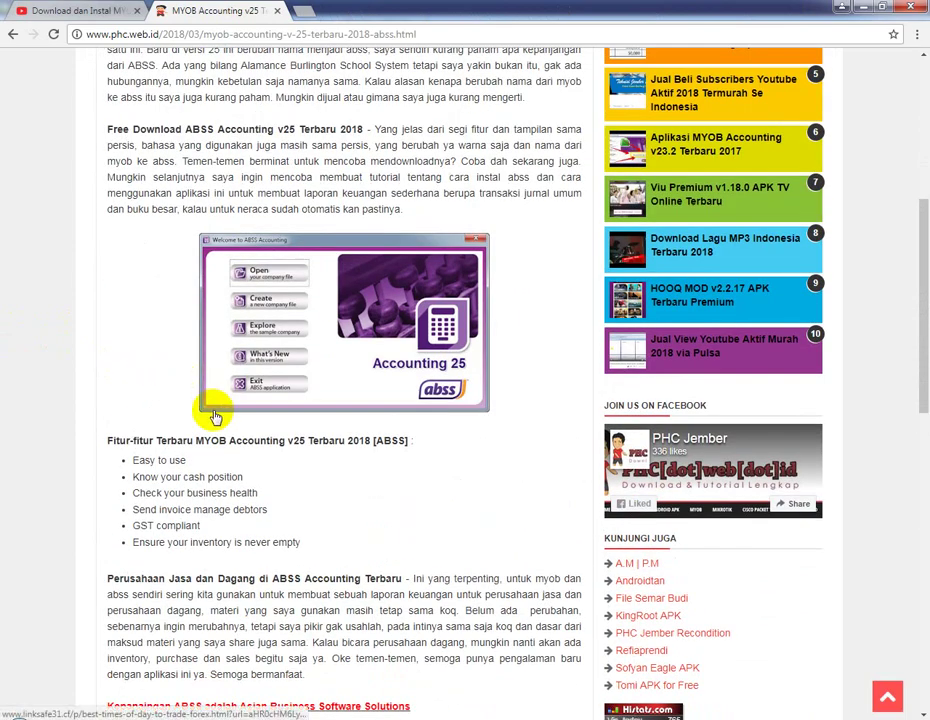
scroll(100, 528, up, 3)
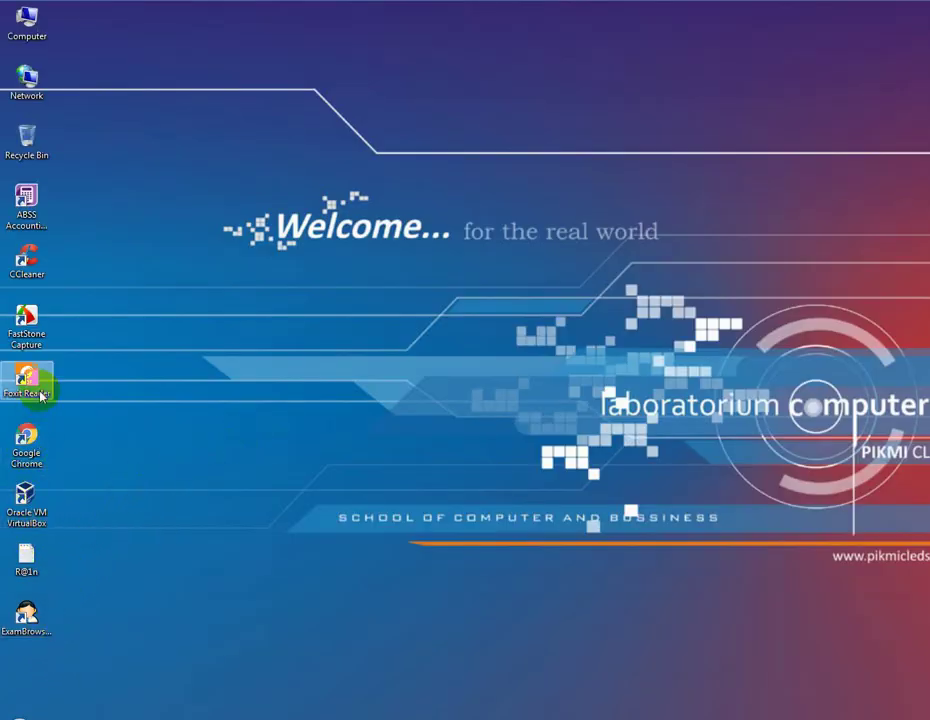
Switch to ABSS Accounting v25.0 from the desktop and start creating a new company file
click(41, 211)
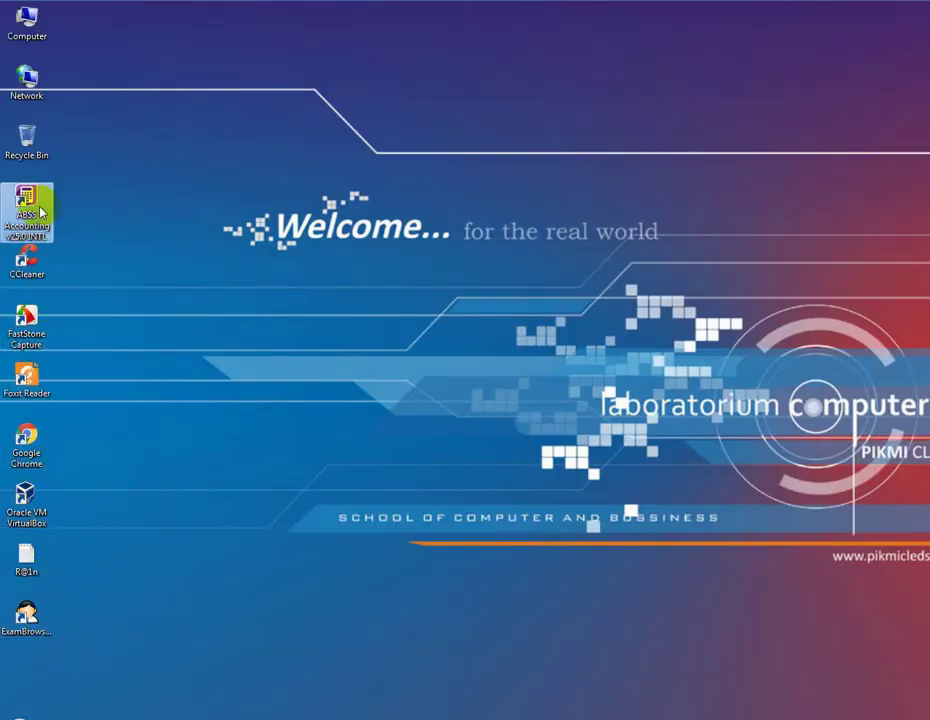
double_click(30, 208)
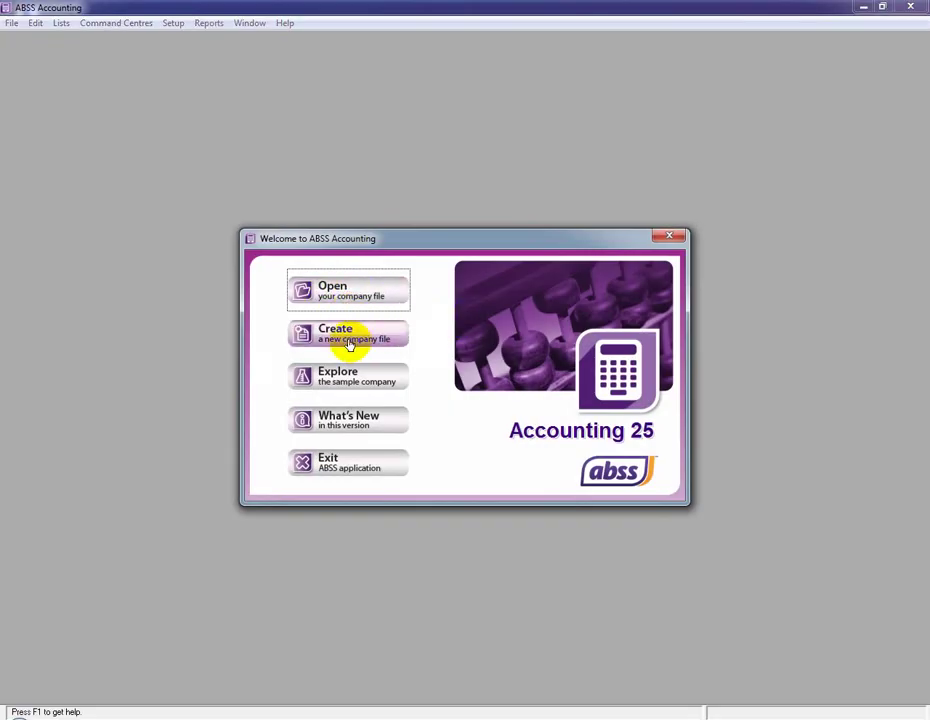
click(349, 344)
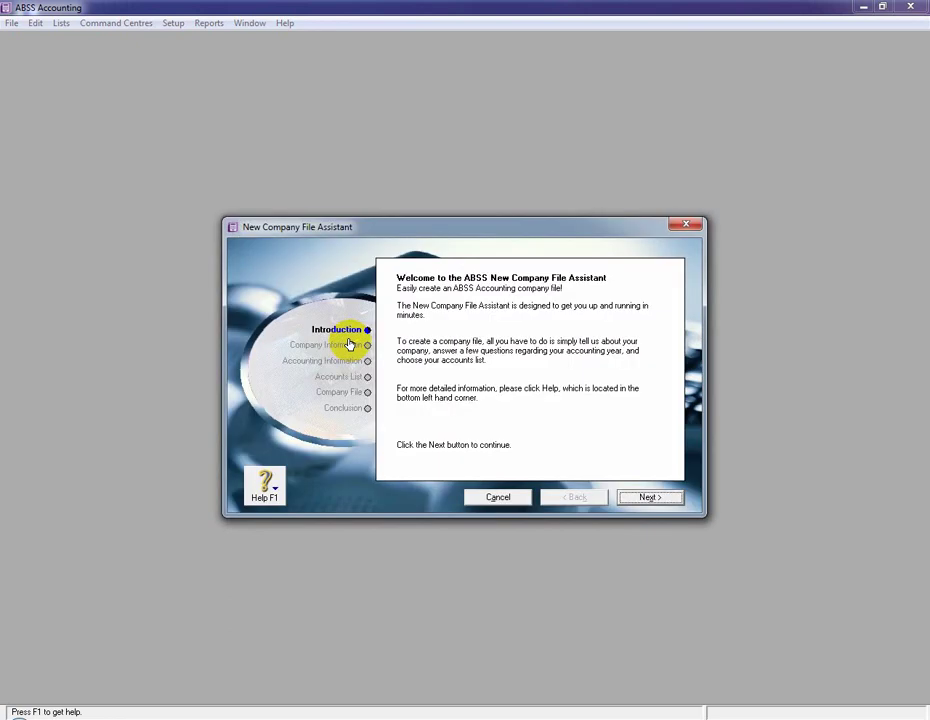
Fill in the company information with company name Javacom Jember, the company's address and its phone number, leaving the serial number empty
click(660, 499)
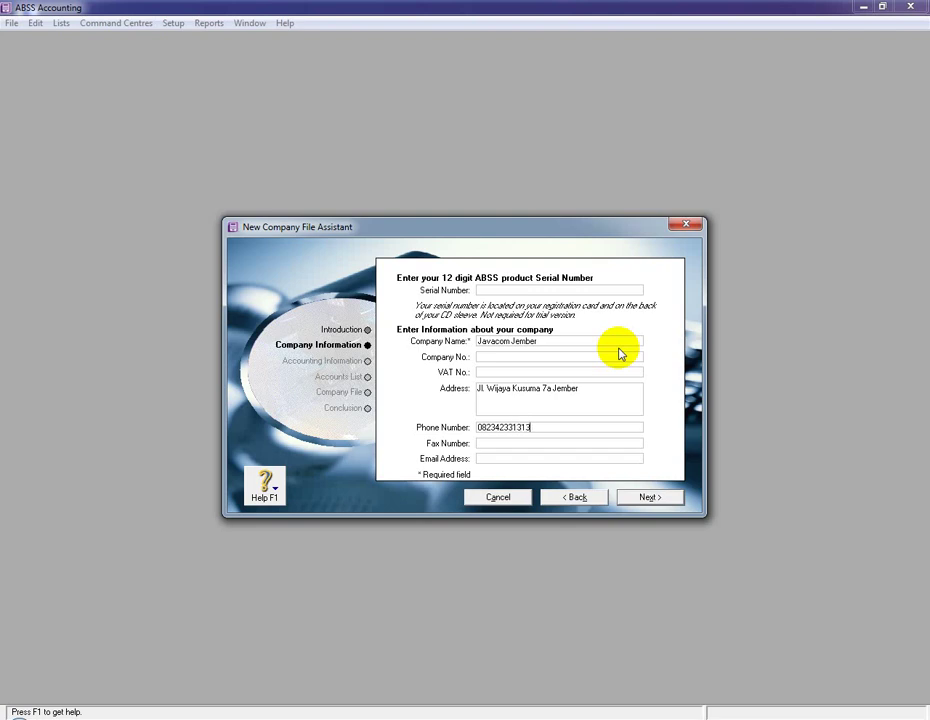
key(Return)
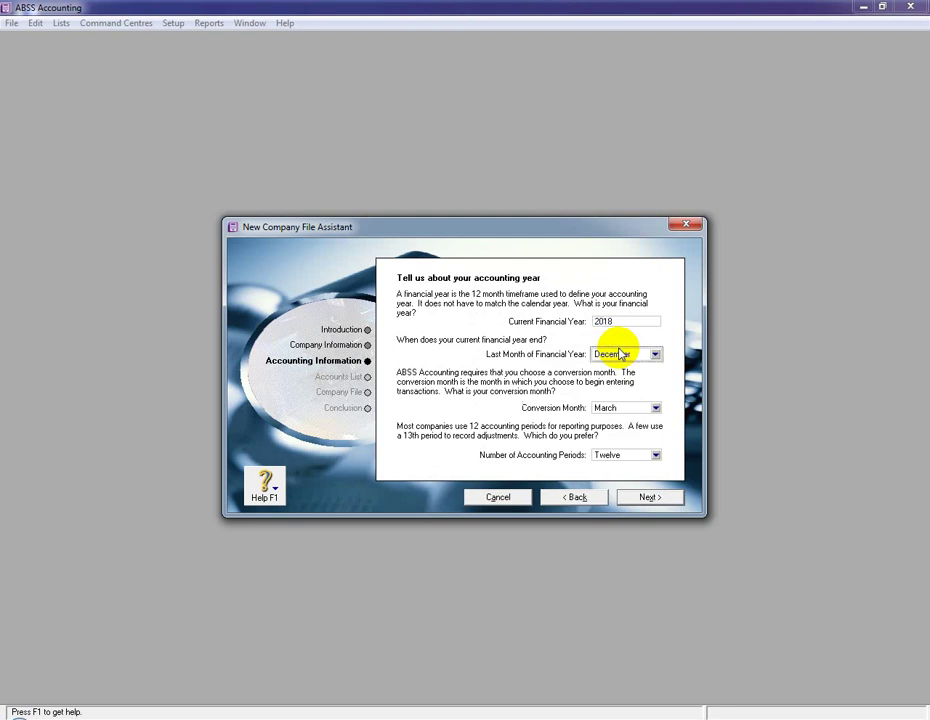
Set January as the conversion month for the 2018 financial year and choose to build an own accounts list
key(Tab)
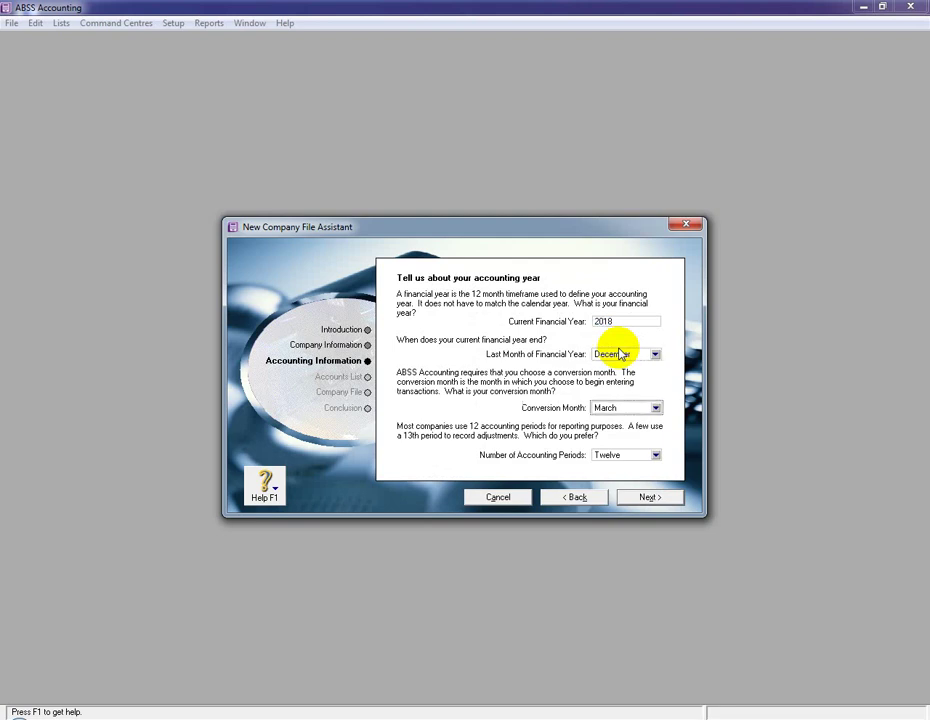
click(643, 408)
click(632, 421)
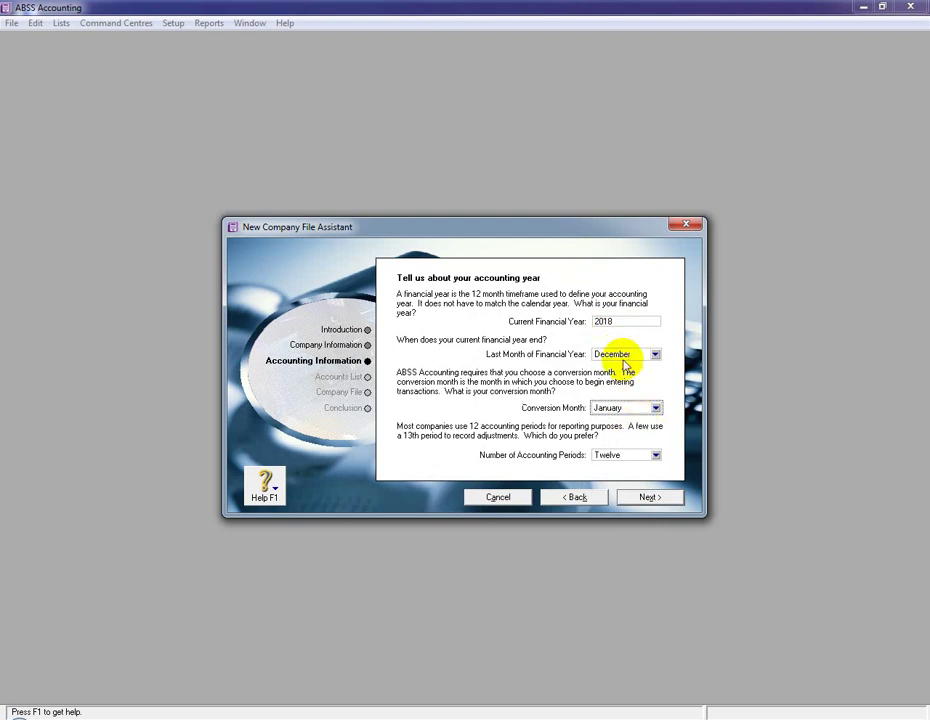
click(655, 499)
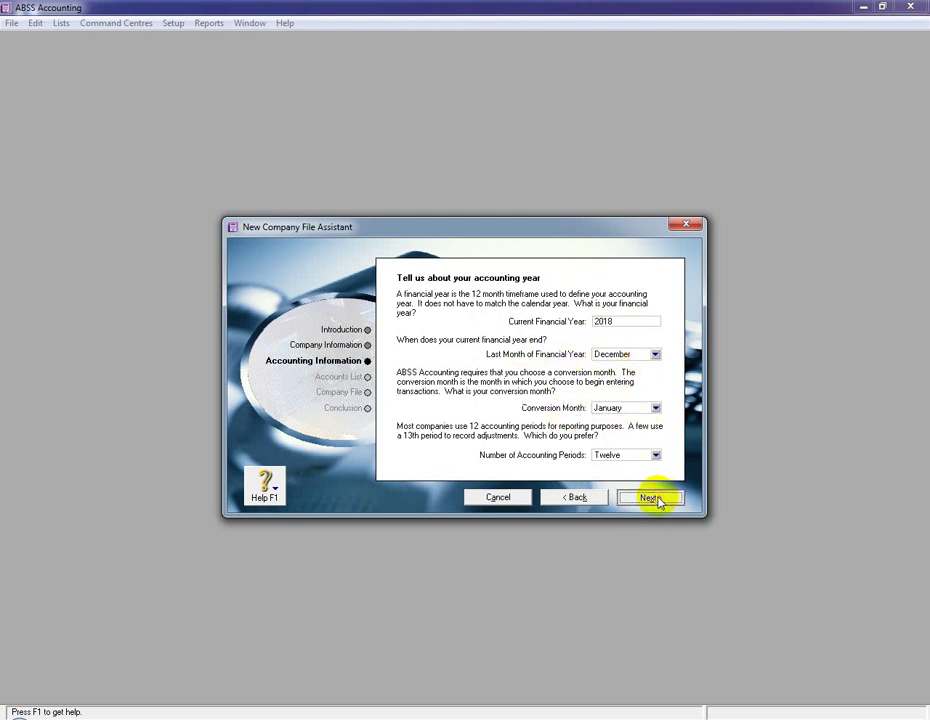
click(656, 499)
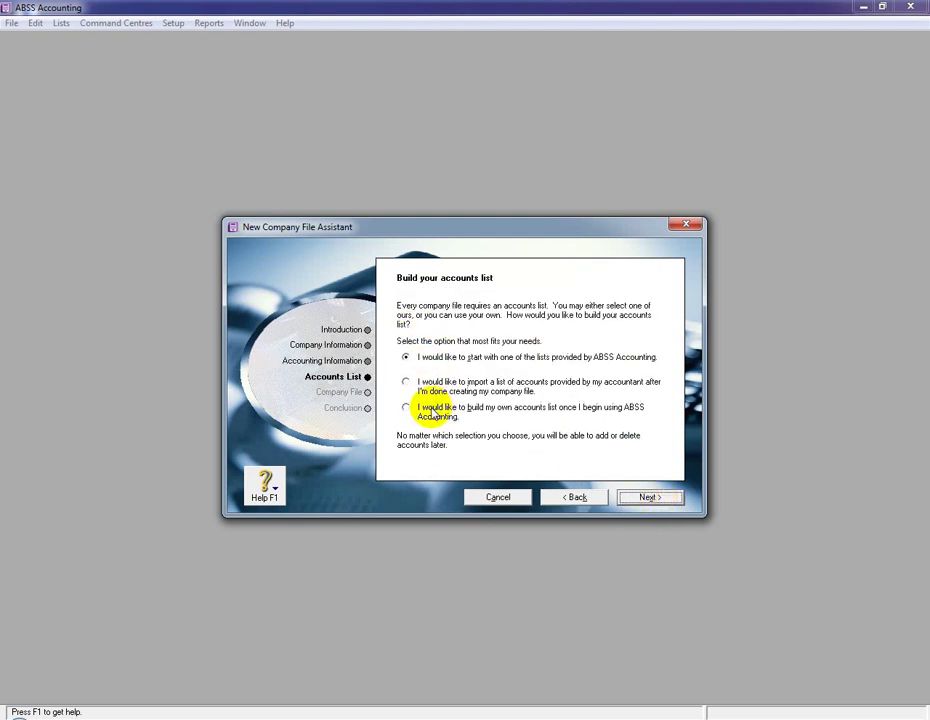
click(437, 412)
click(652, 497)
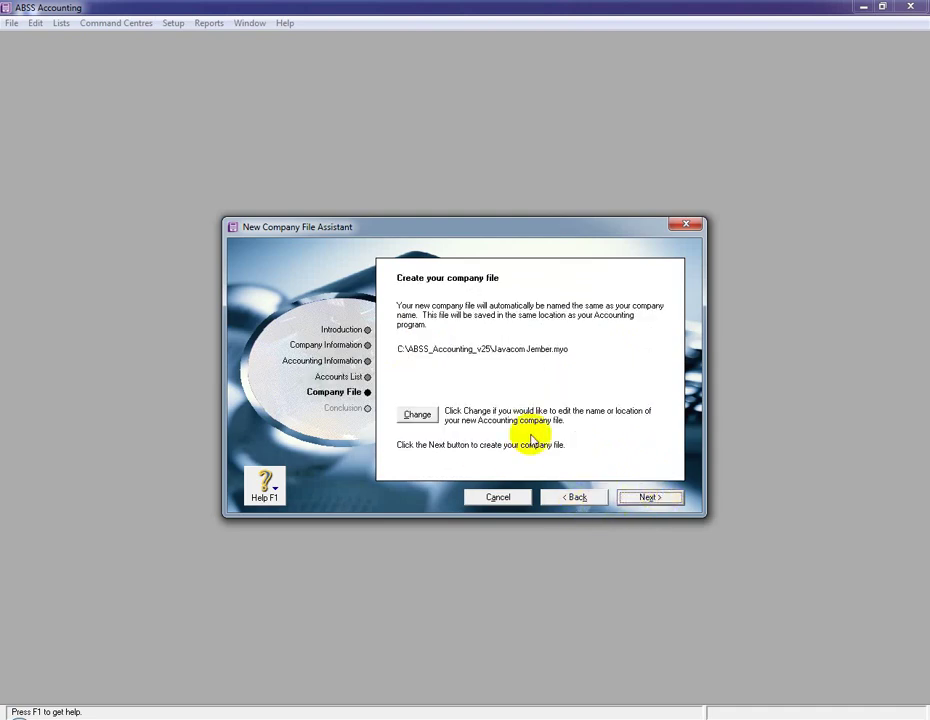
Create the company file Javacom Jember in the Documents library and go to its Command Centre
click(420, 414)
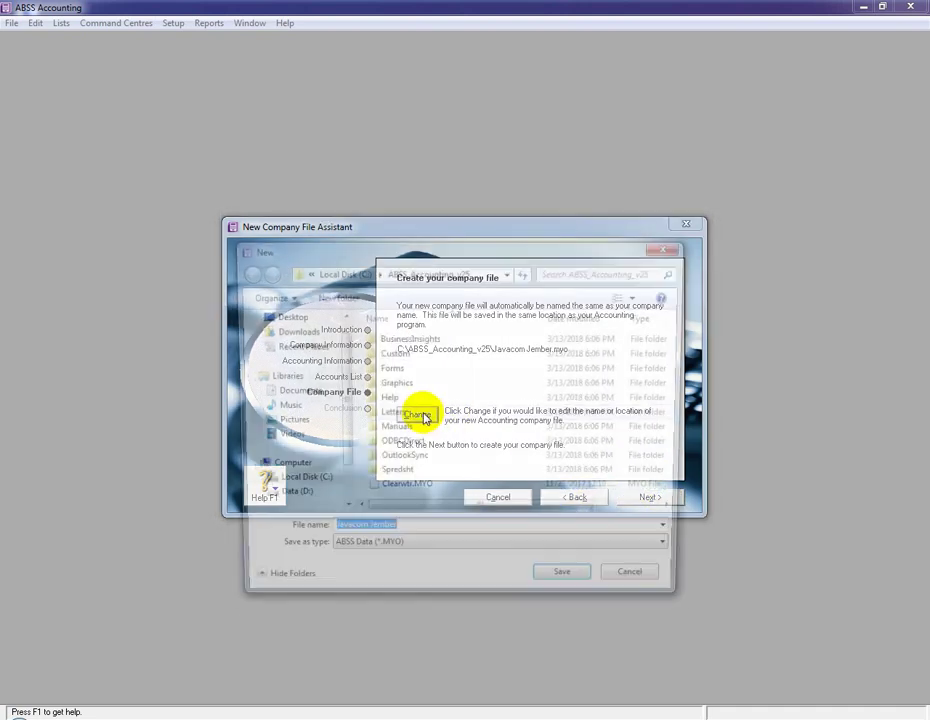
click(300, 391)
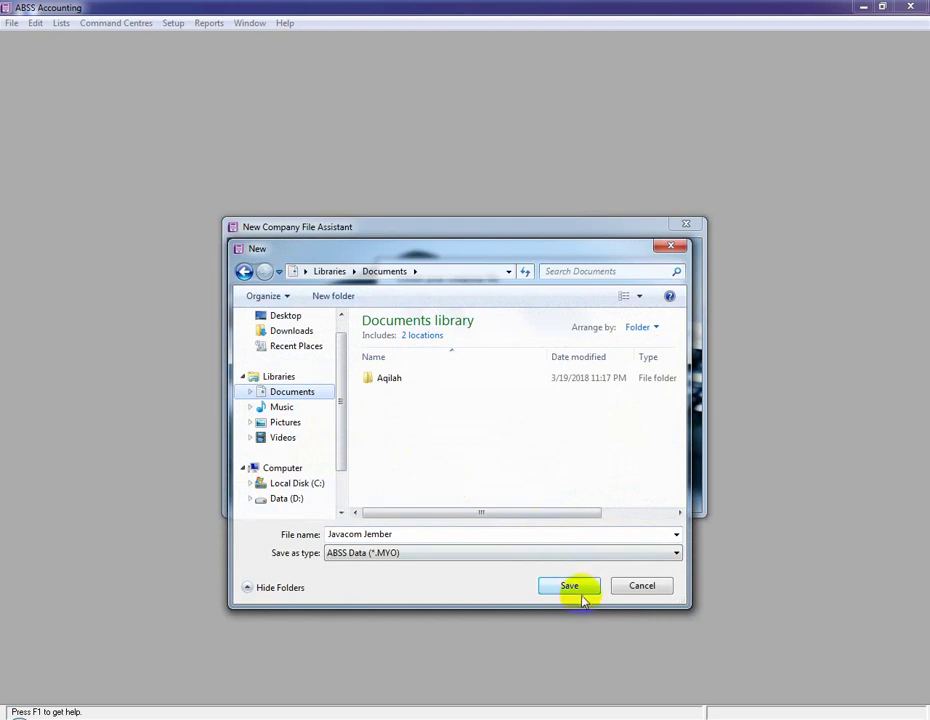
click(579, 592)
click(641, 496)
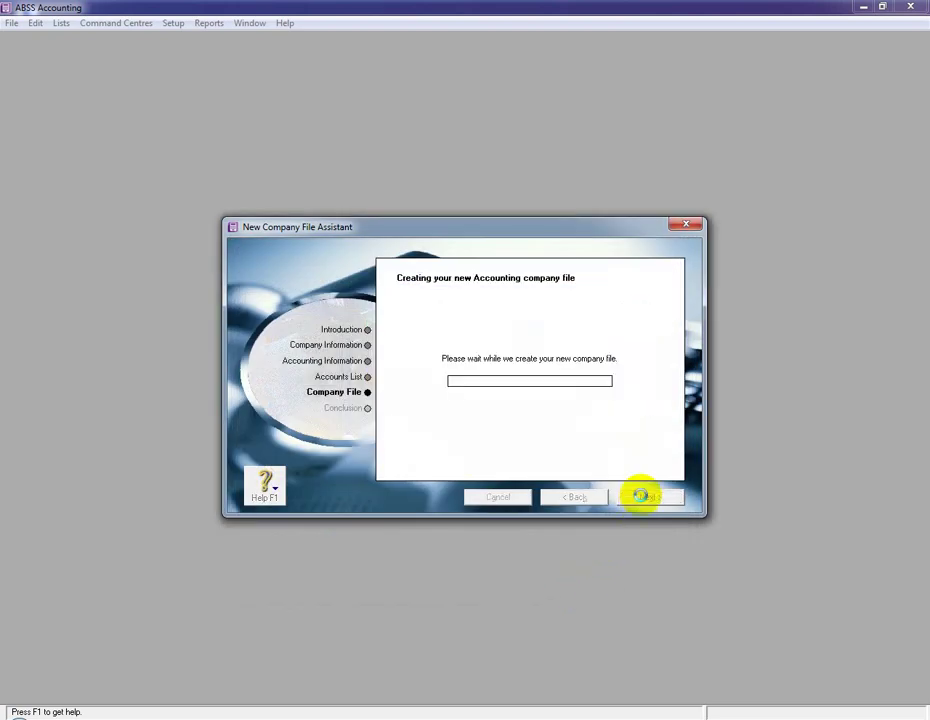
click(446, 410)
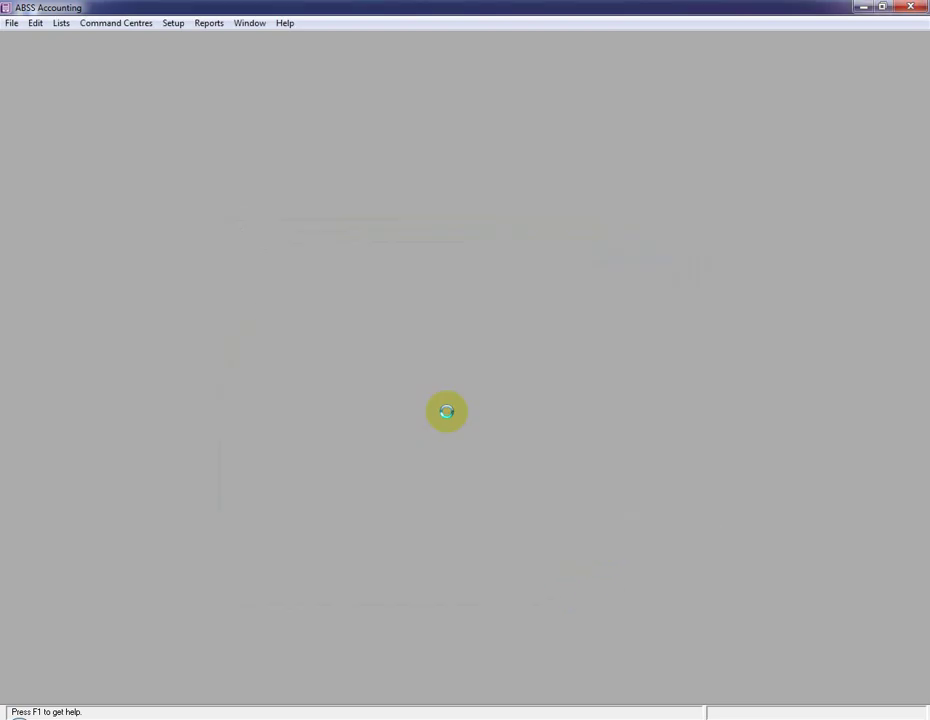
click(465, 65)
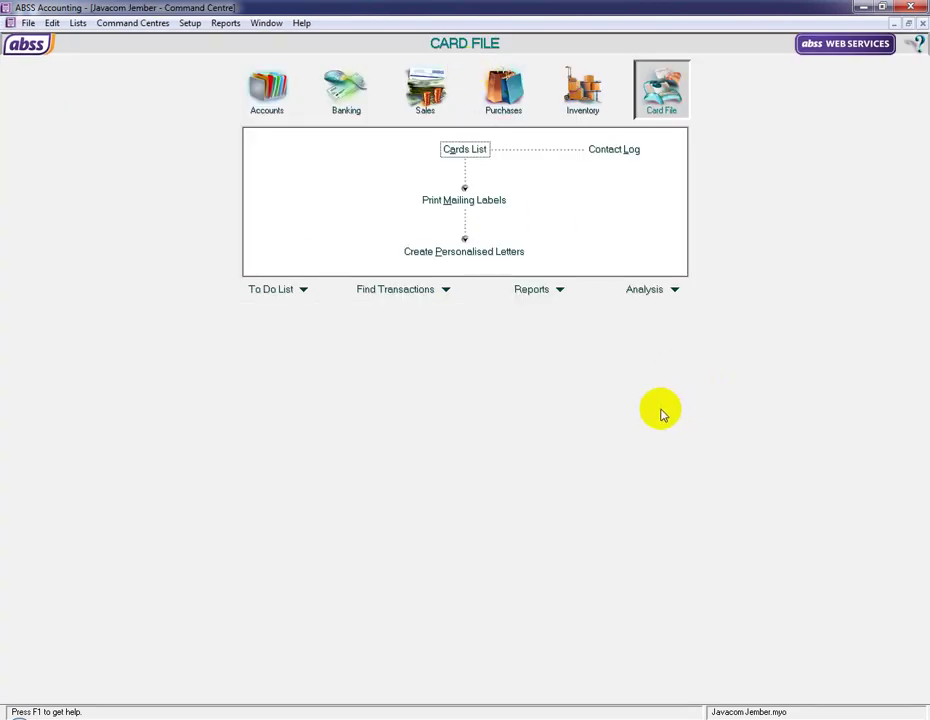
click(28, 22)
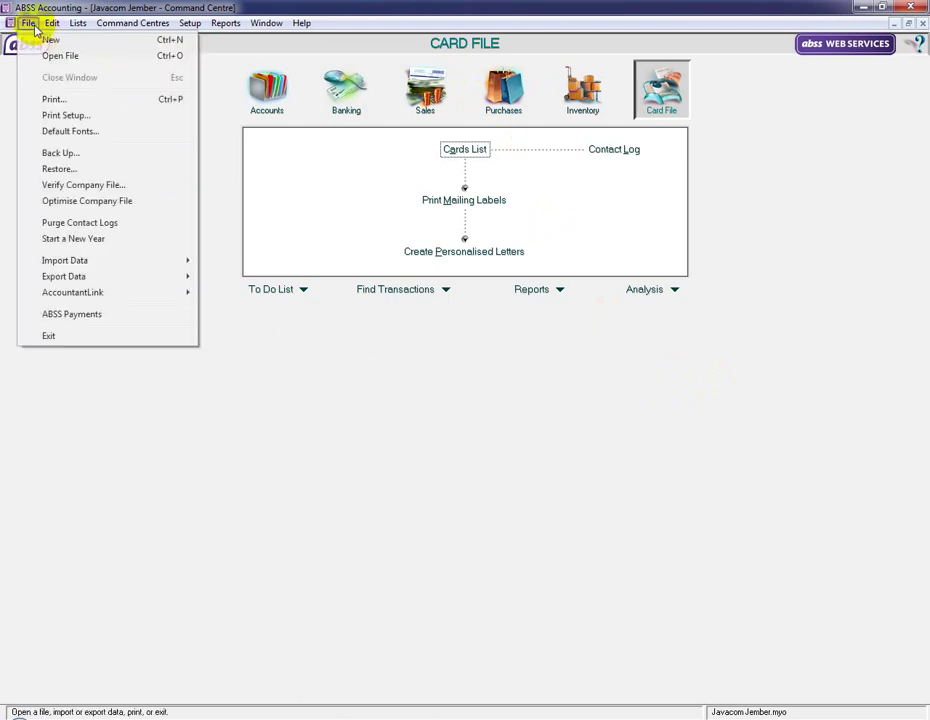
mouse_move(78, 26)
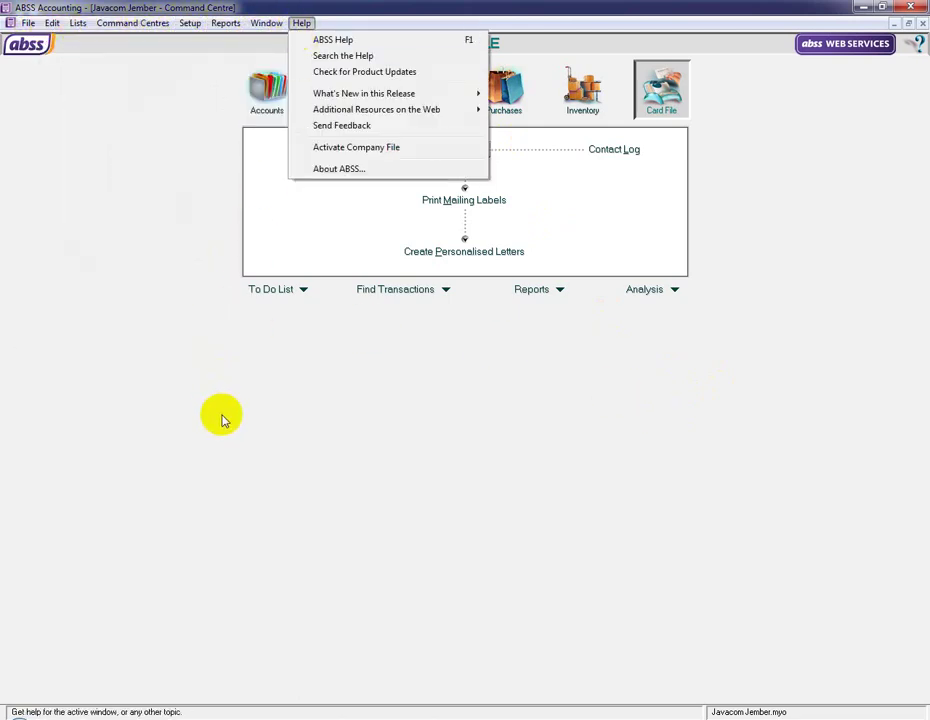
click(355, 347)
Open the Accounts List and examine the accounts in each category from Asset through Other Expense
click(270, 88)
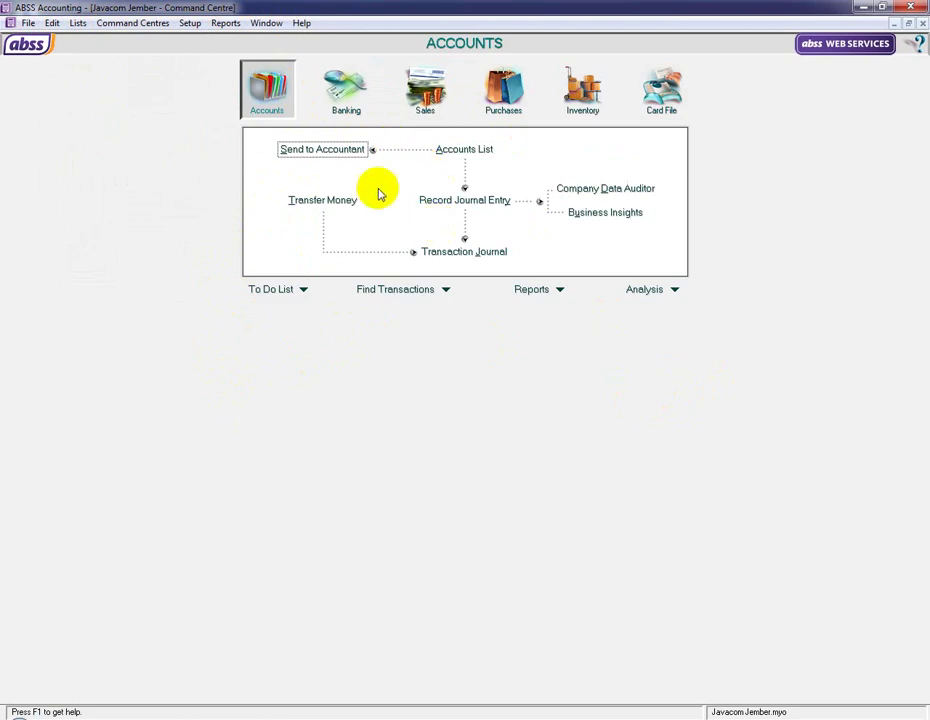
click(465, 153)
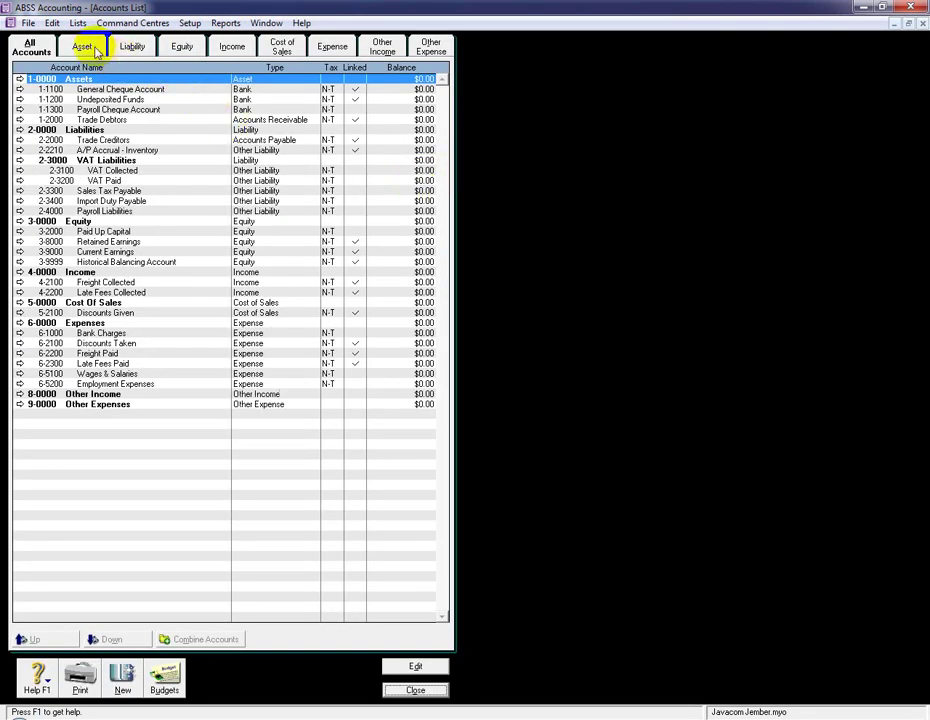
click(94, 48)
click(131, 46)
click(183, 48)
click(228, 48)
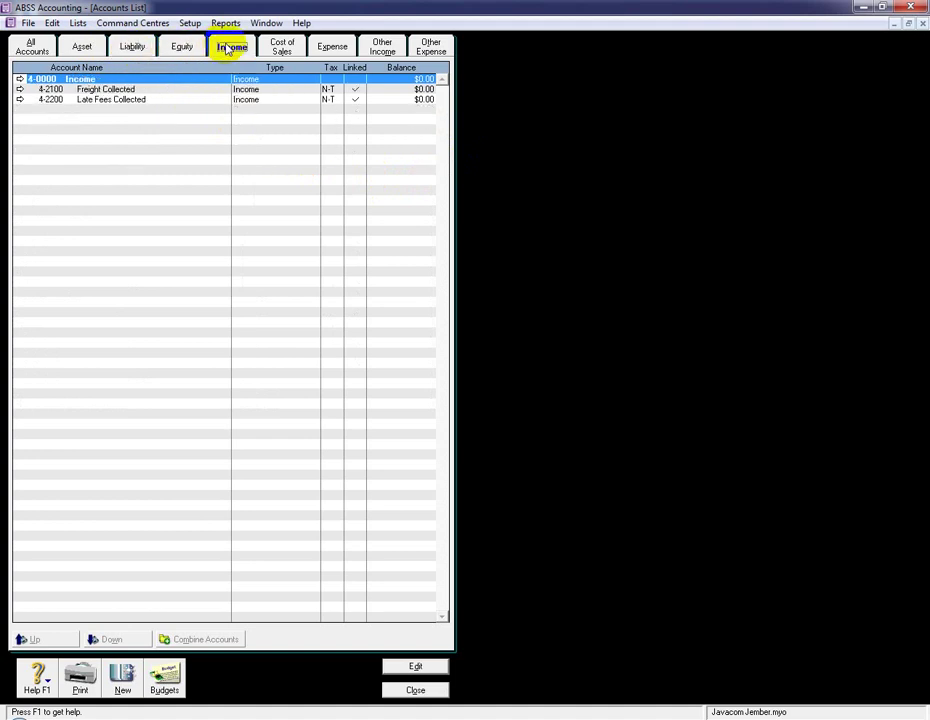
click(282, 47)
click(332, 47)
click(382, 47)
click(433, 48)
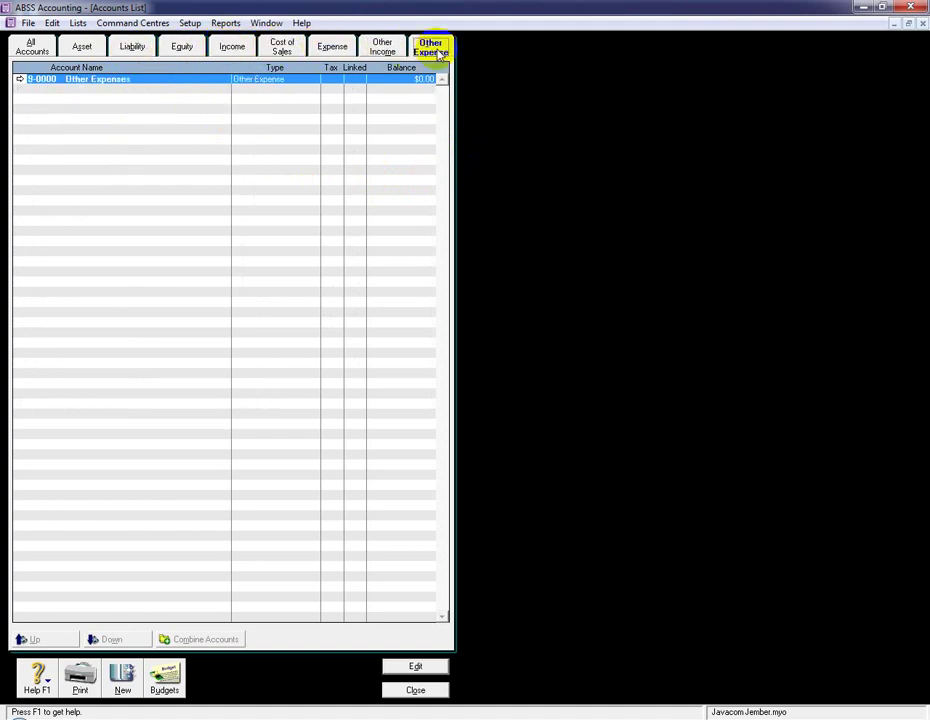
click(382, 47)
click(332, 47)
click(272, 47)
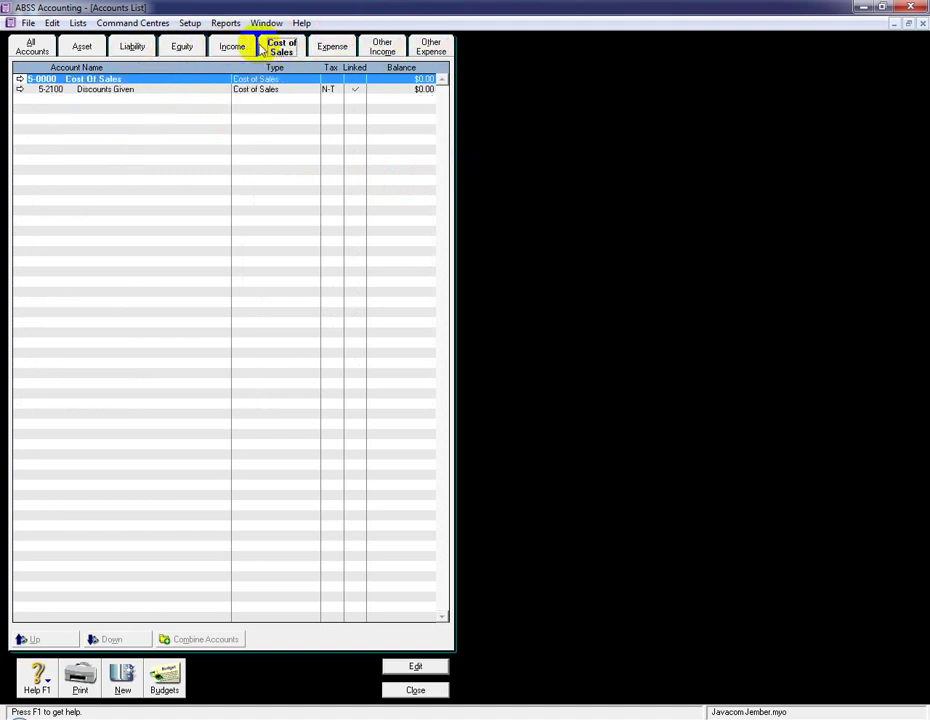
Rename the Income header account to Pendapatan and change Freight Collected to account number 4-1000 named Pendapatan Jasa
click(232, 46)
double_click(64, 80)
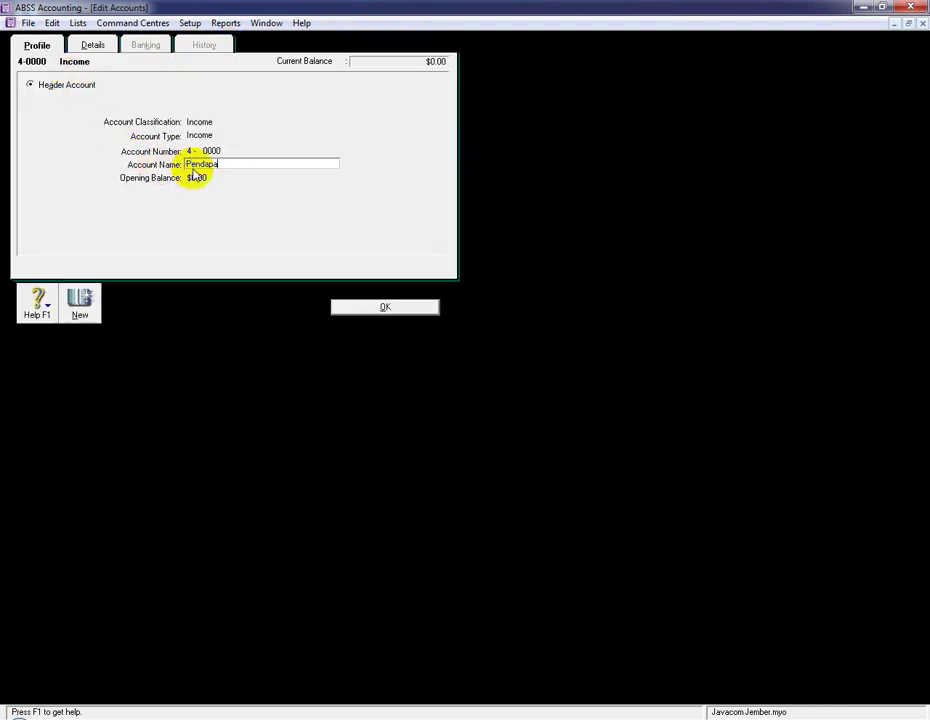
key(super)
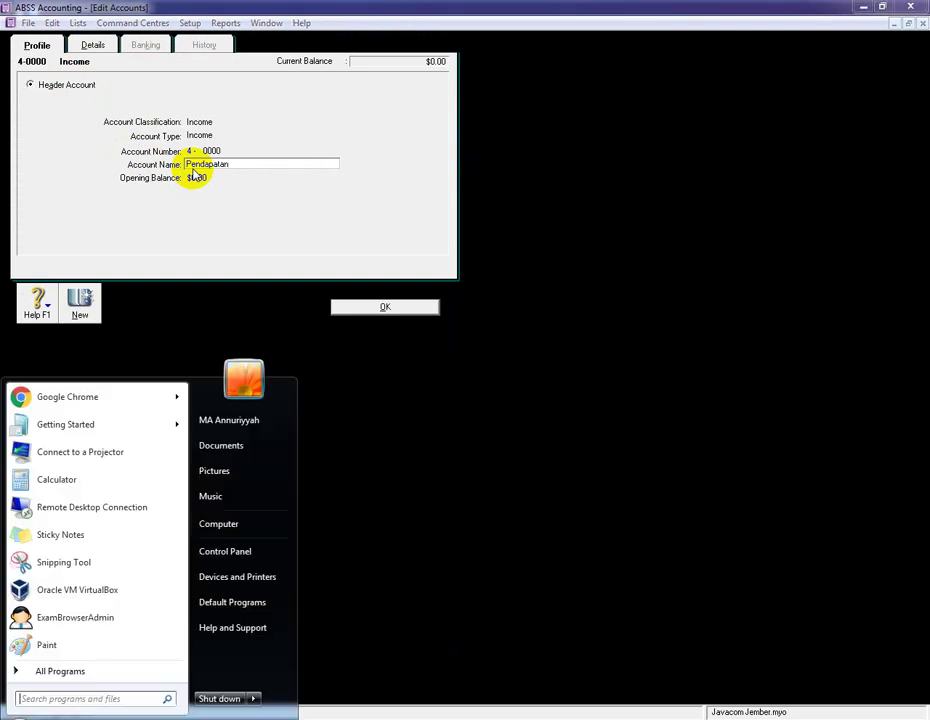
key(Escape)
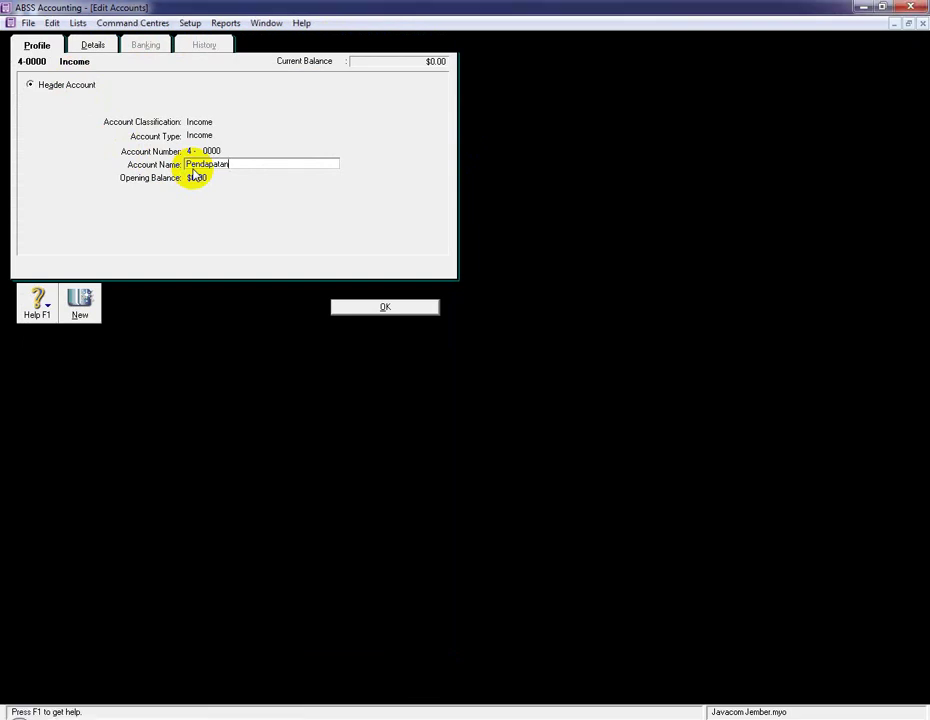
click(347, 313)
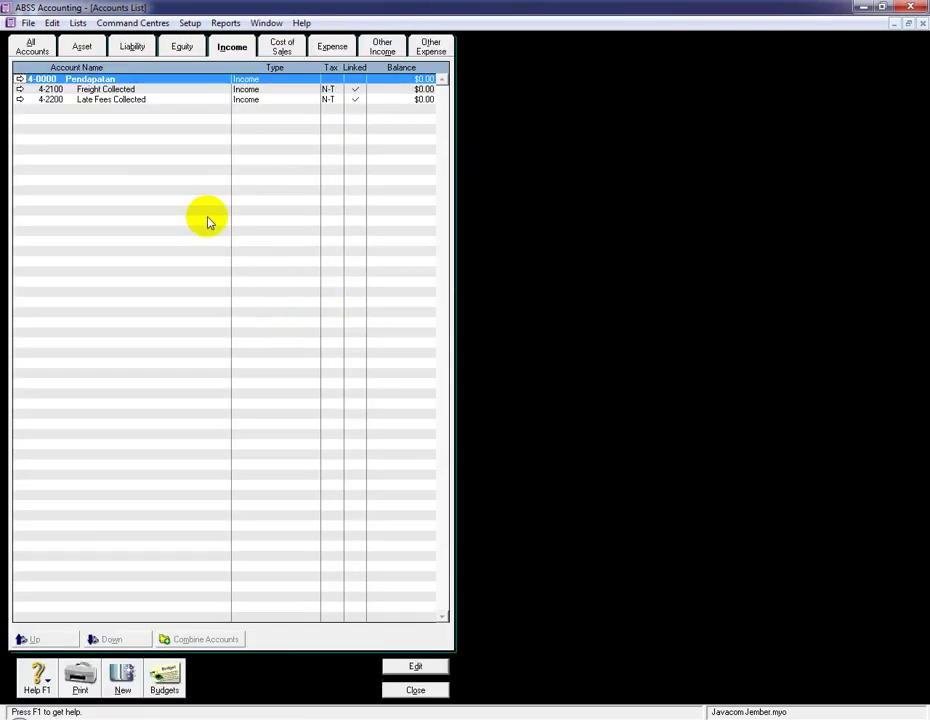
double_click(114, 91)
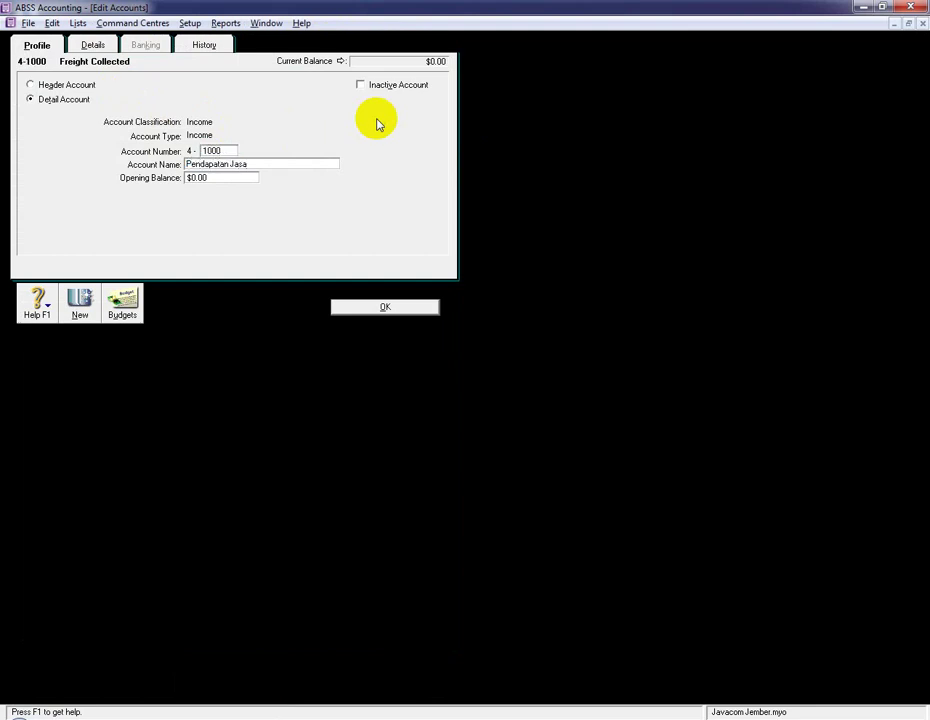
key(Return)
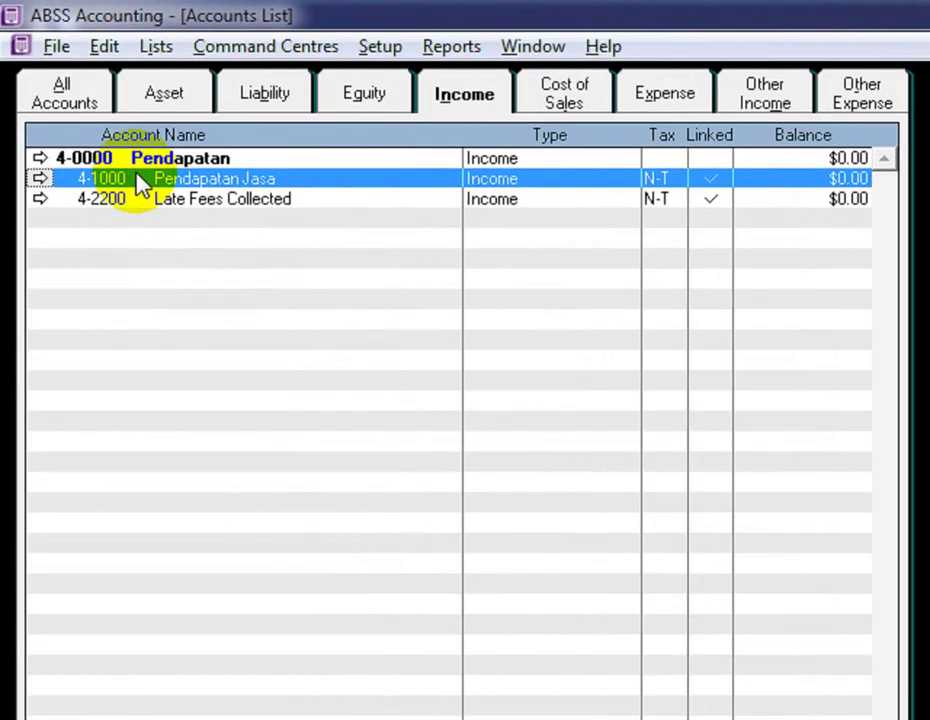
Follow the Late Fees Collected account's link to the sales linked accounts and turn off freight charges, early-payment discounts and late-payment charges
click(266, 200)
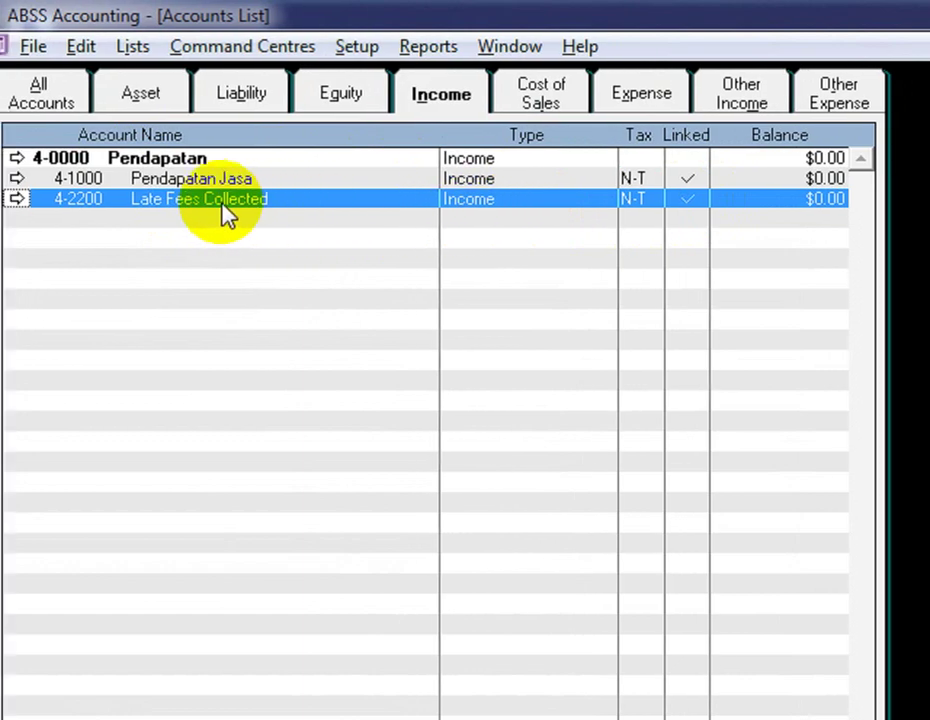
double_click(222, 205)
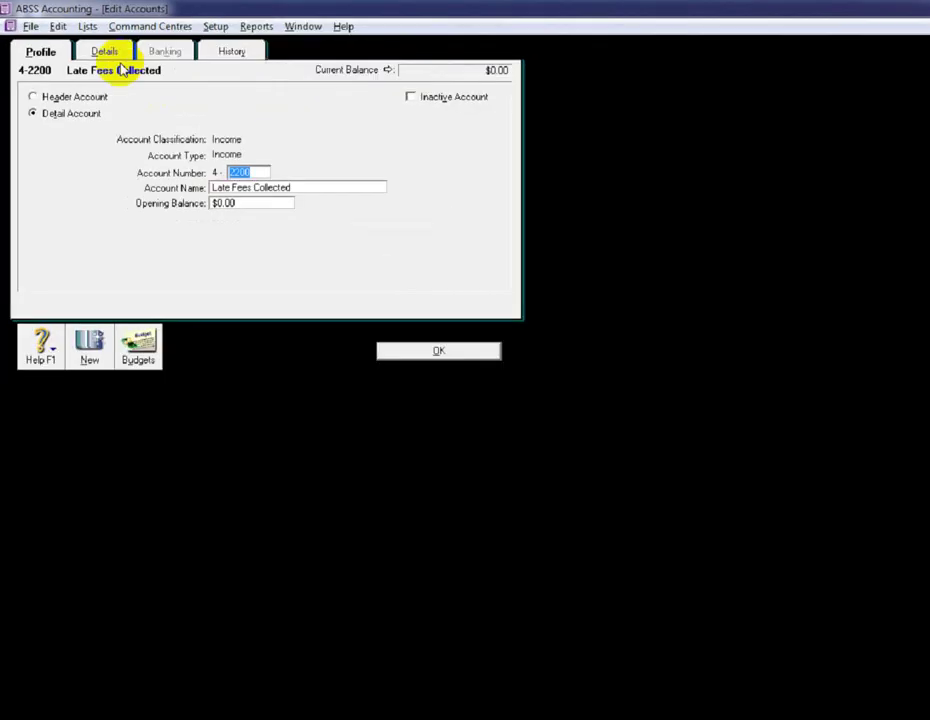
click(106, 52)
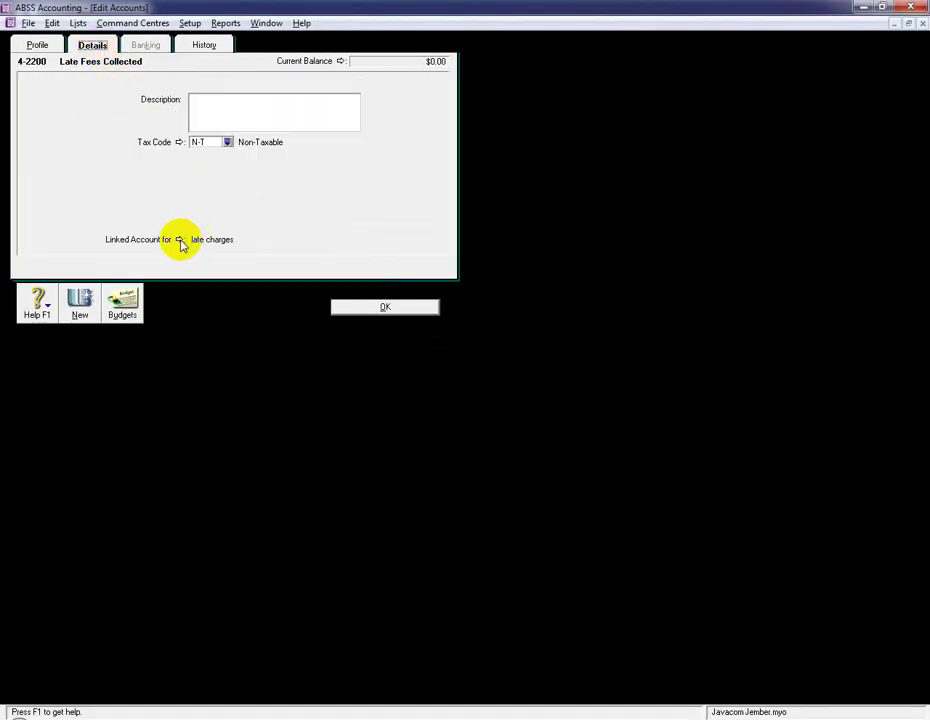
click(181, 242)
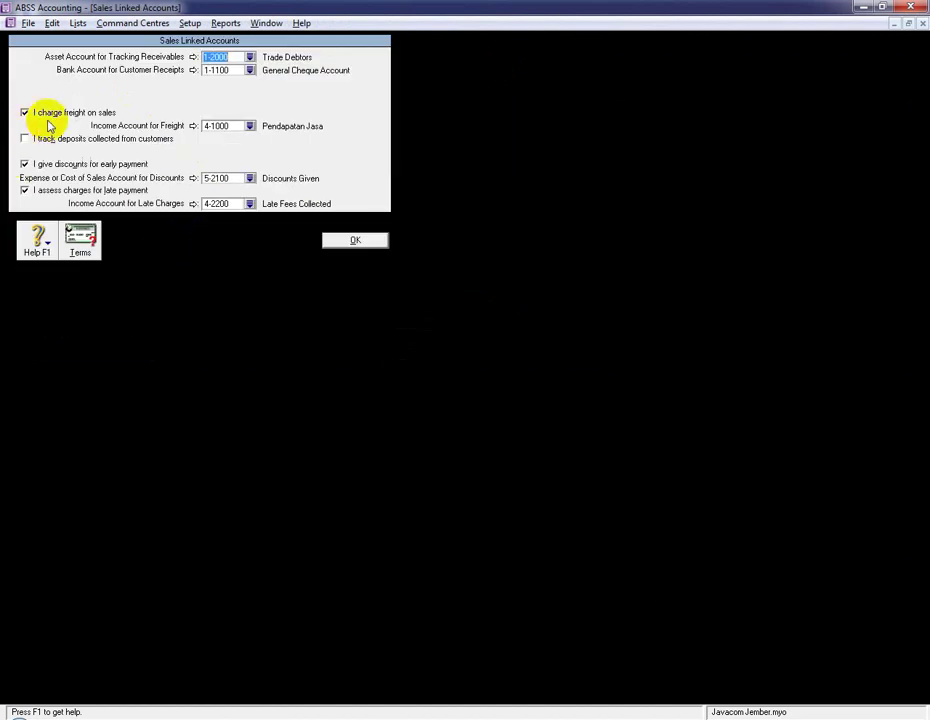
click(45, 114)
click(45, 164)
click(37, 189)
click(355, 240)
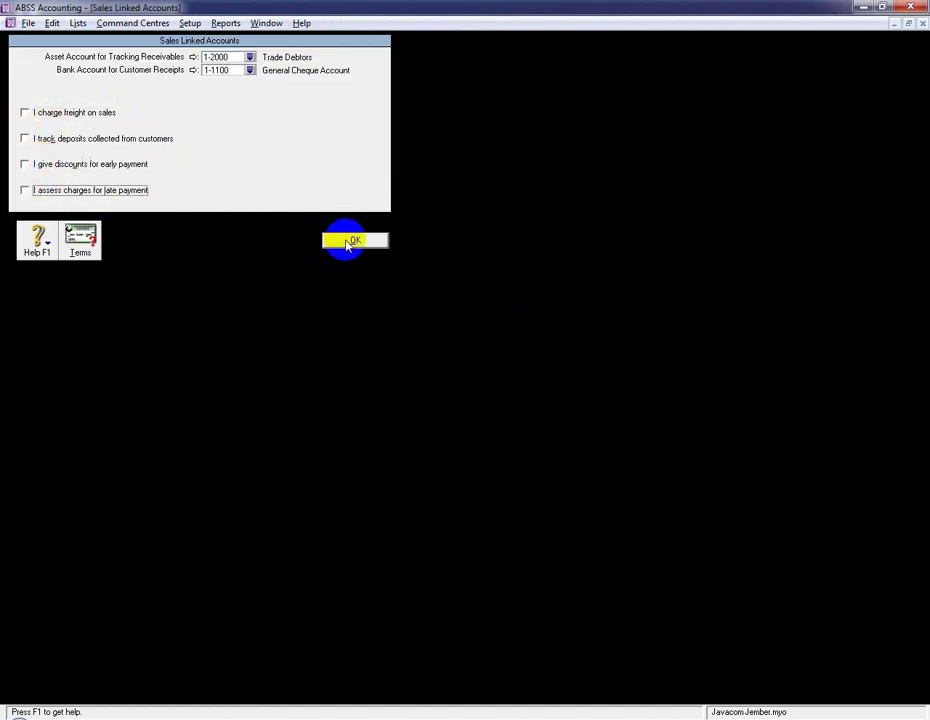
Delete the Late Fees Collected account
click(37, 44)
right_click(302, 119)
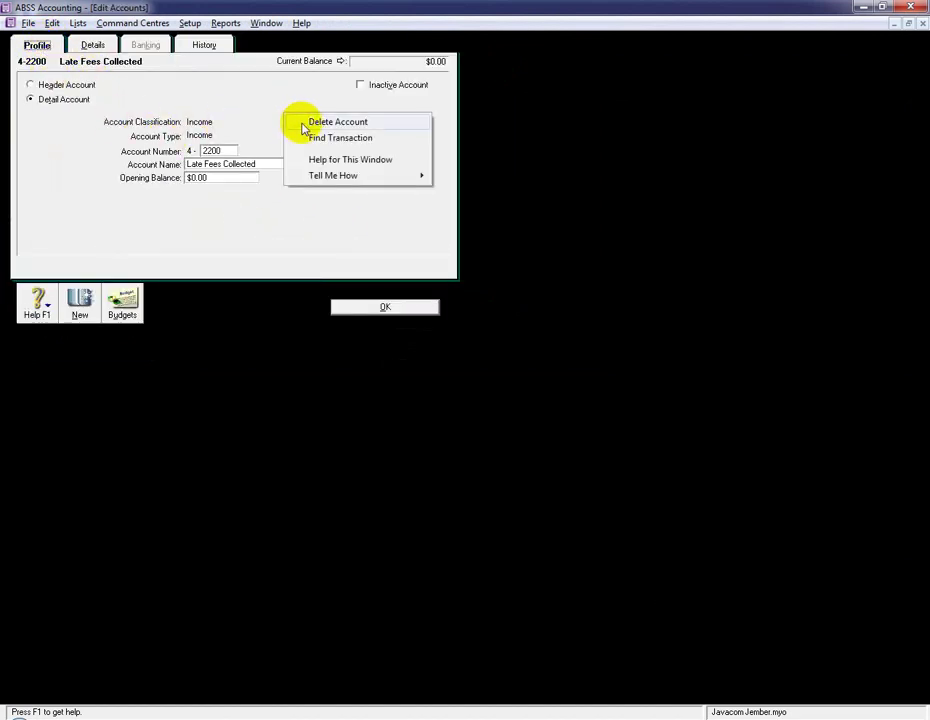
click(304, 122)
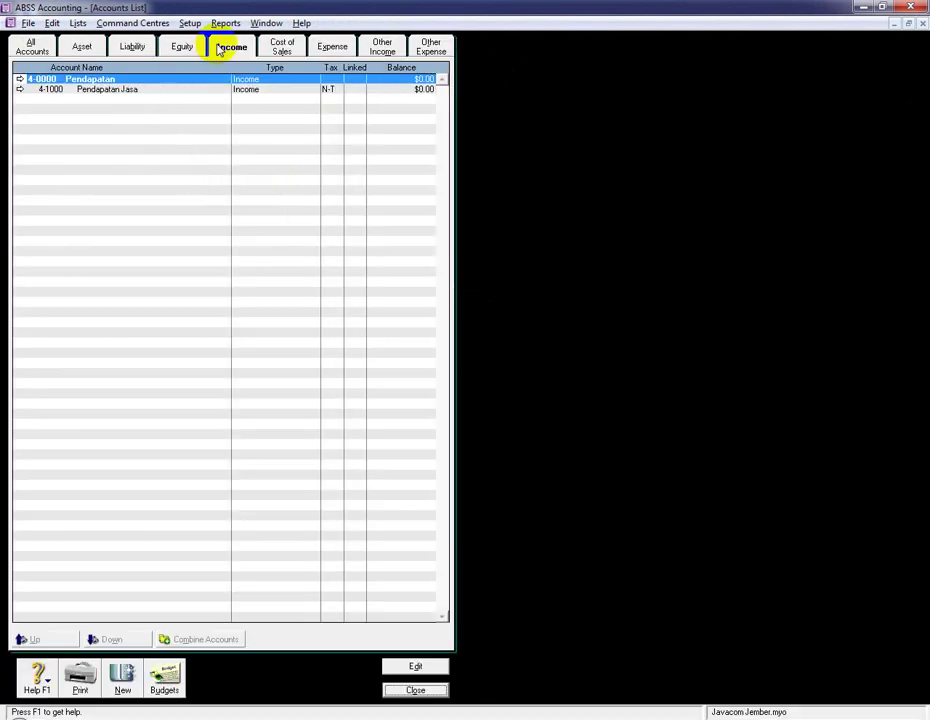
Rename the Equity header account to Modal and change Paid Up Capital to number 3-1000, named Modal plus the owner's name
click(180, 50)
double_click(97, 80)
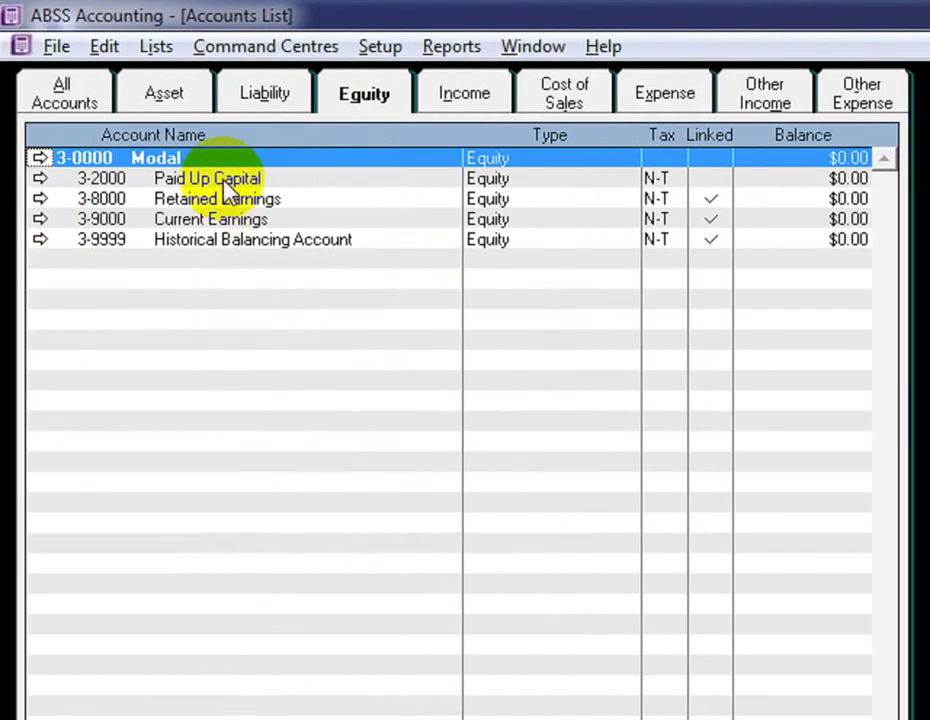
double_click(224, 186)
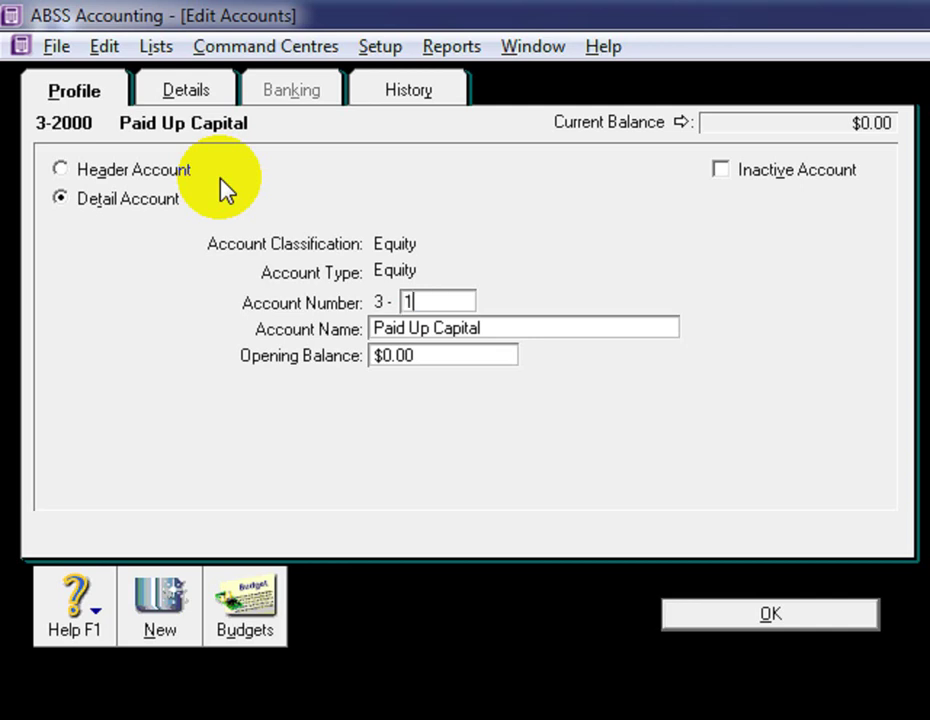
text(1000)
key(Tab)
text(Mo)
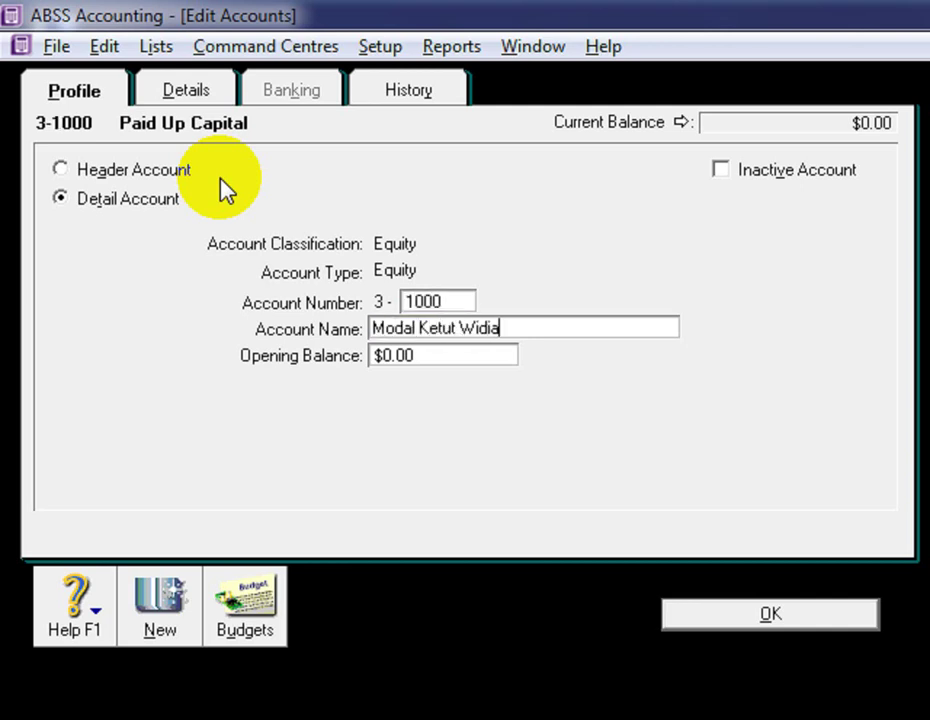
key(Return)
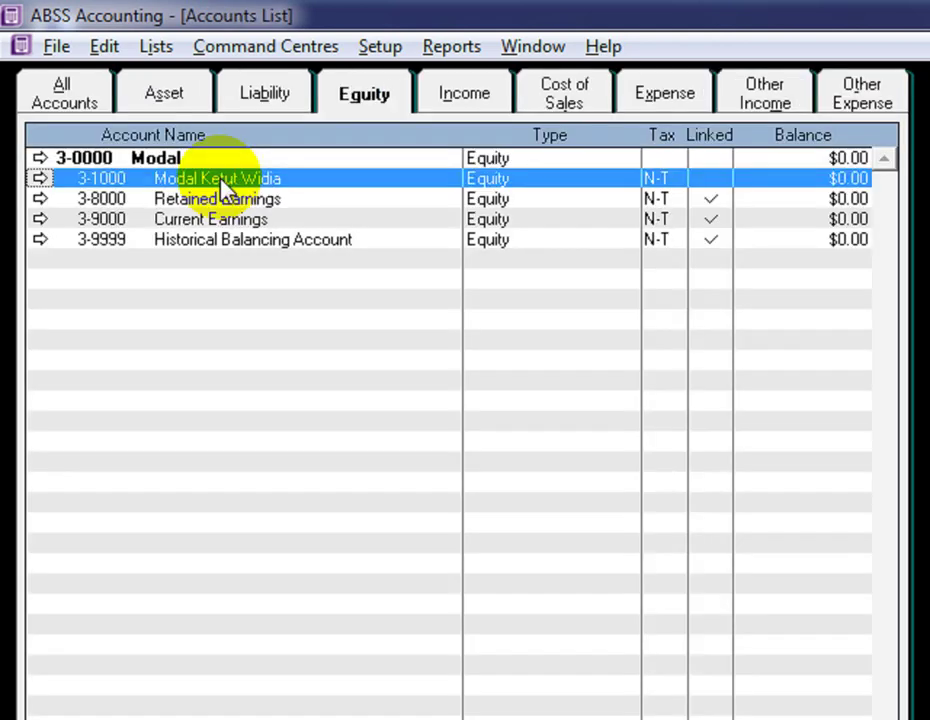
Change the Retained Earnings account to number 3-2000 with the name Laba ditahan
double_click(223, 204)
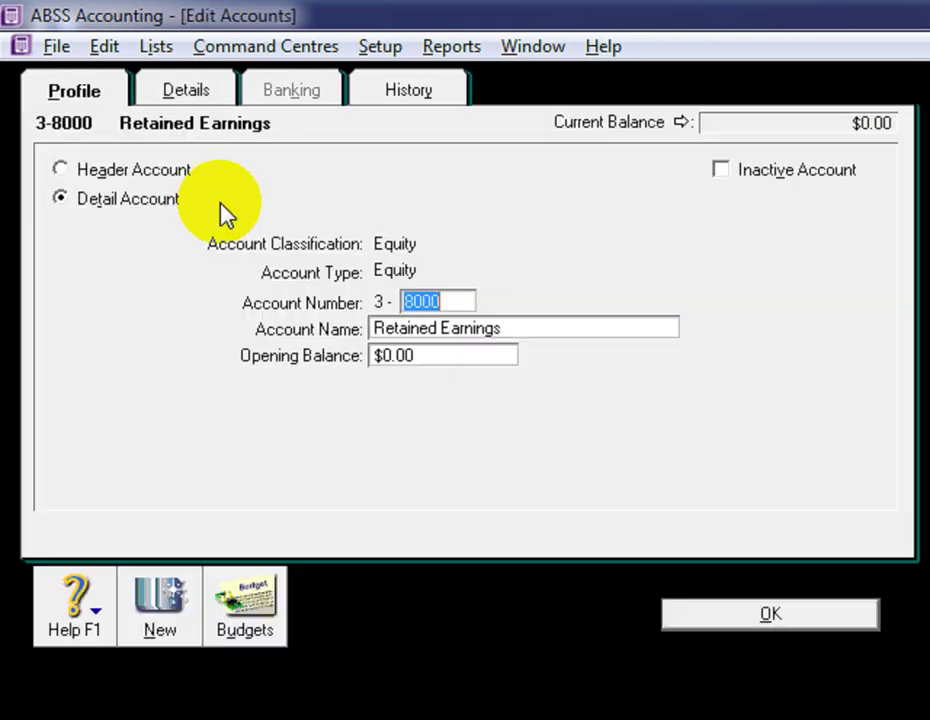
text(2000)
key(Tab)
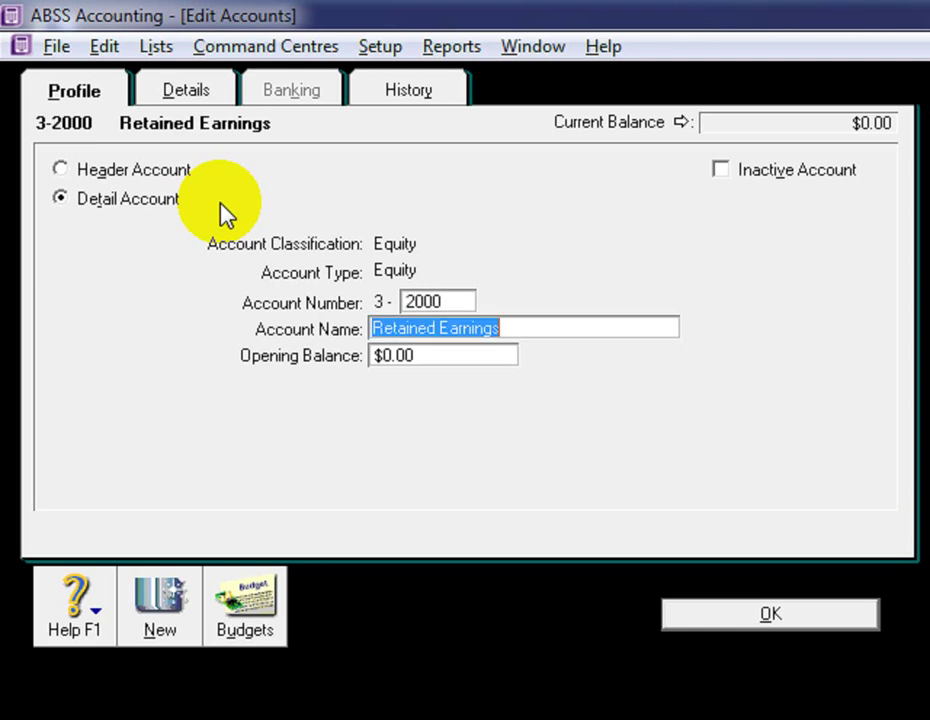
text(lab)
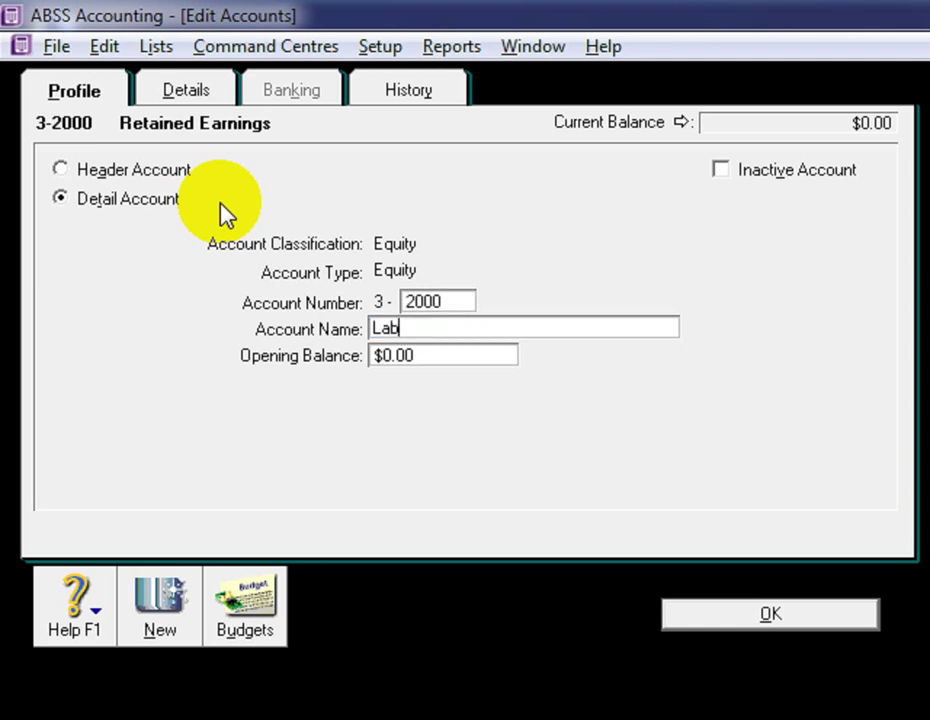
text(a ditahan)
key(Return)
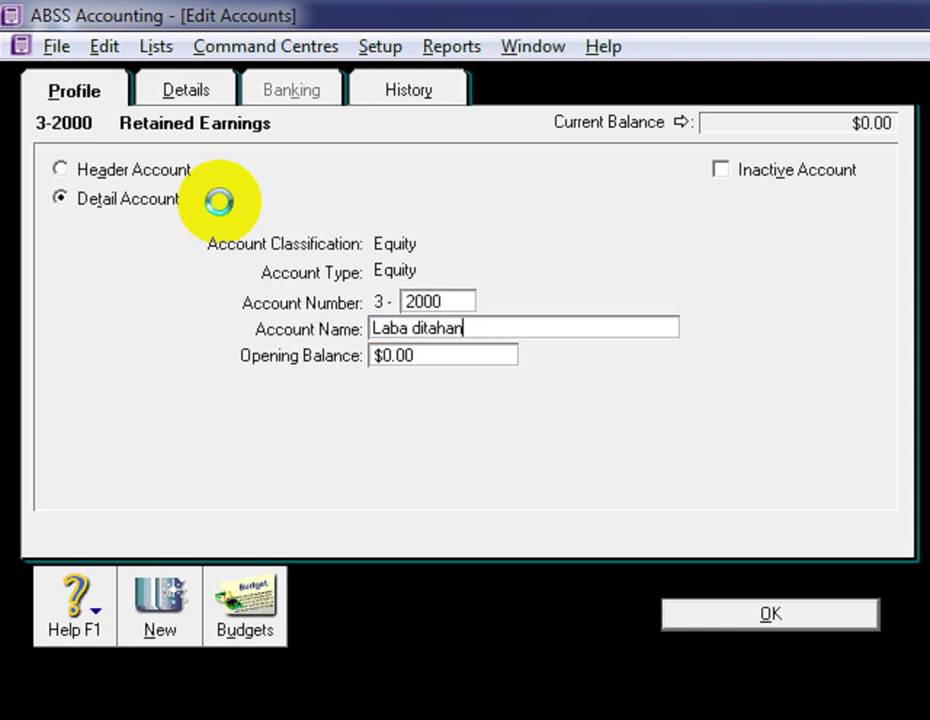
Change the Current Earnings account to number 3-3000 with the name Laba Tahun Berjalan
click(178, 222)
double_click(178, 222)
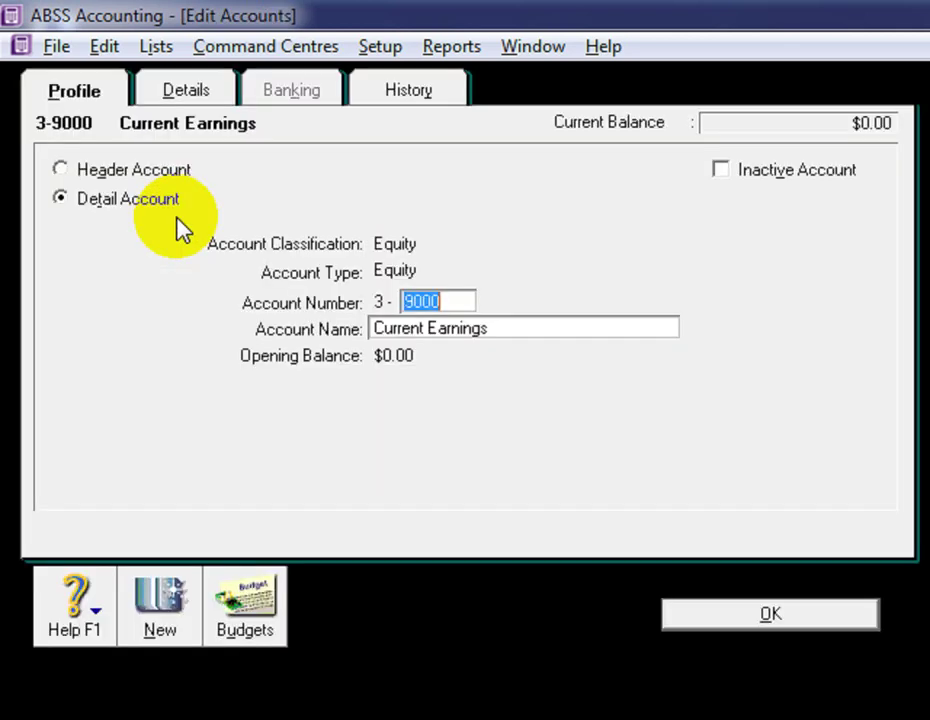
text(3000)
key(Tab)
text(Lab)
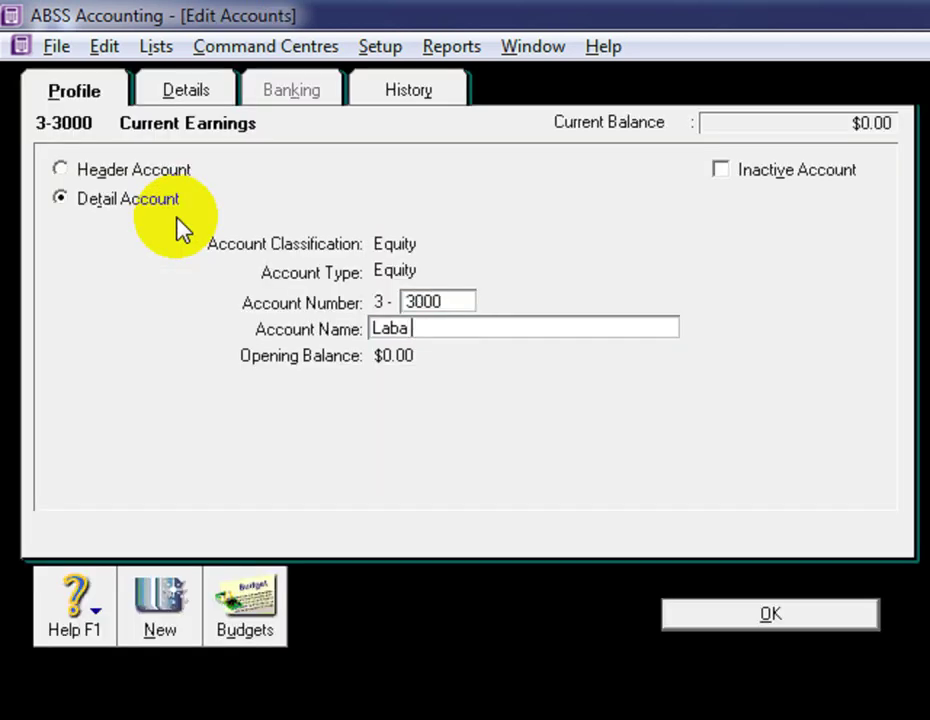
text(a Tahun Berjalan)
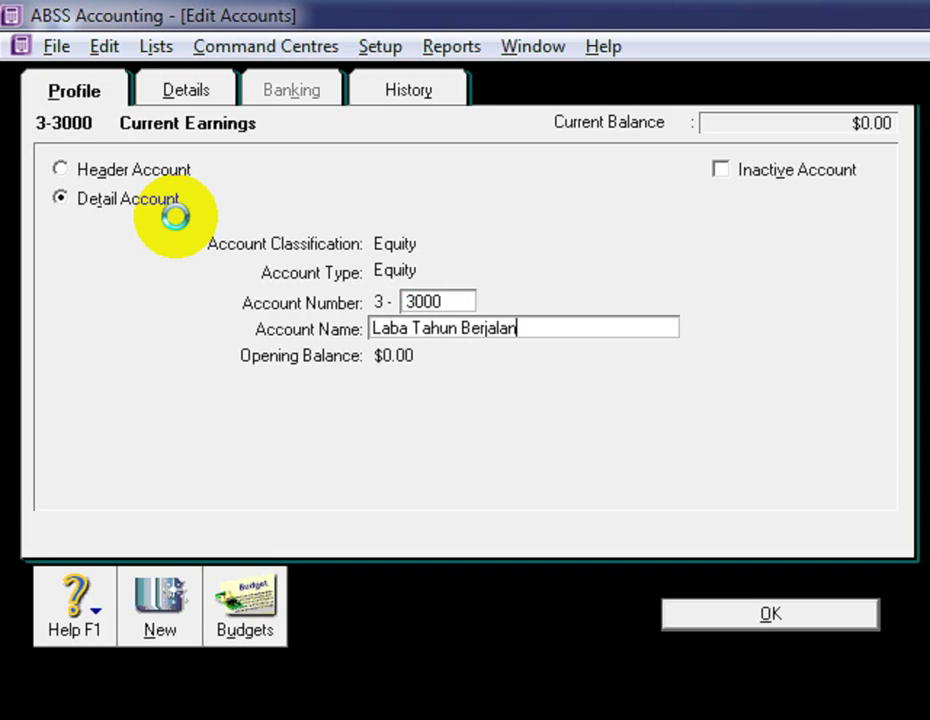
key(Return)
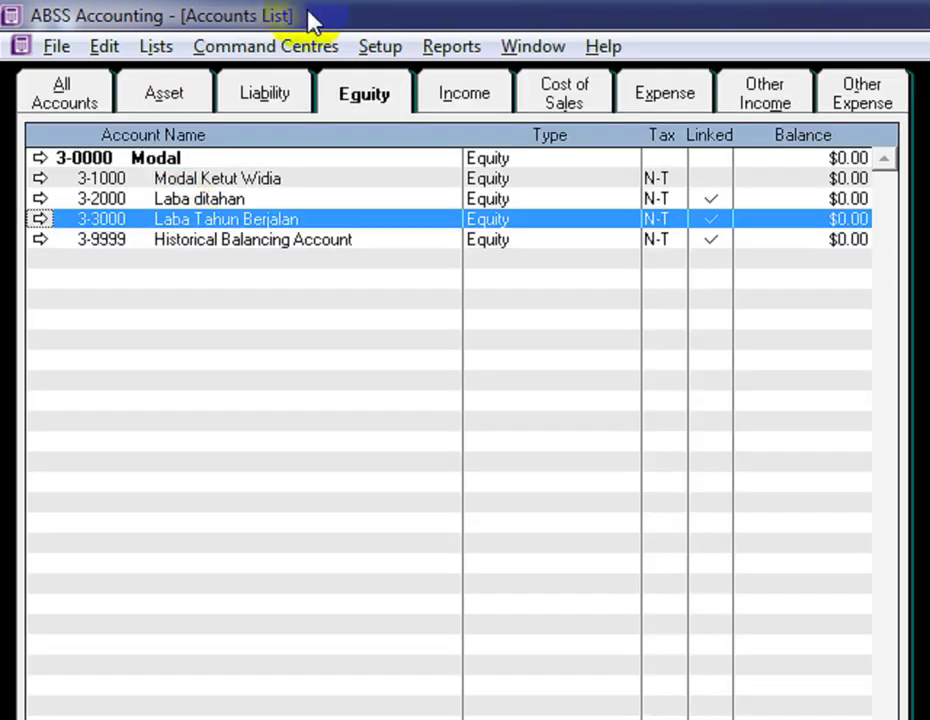
Review the accounts in every category from Asset through Other Expense and close the Accounts List
click(298, 241)
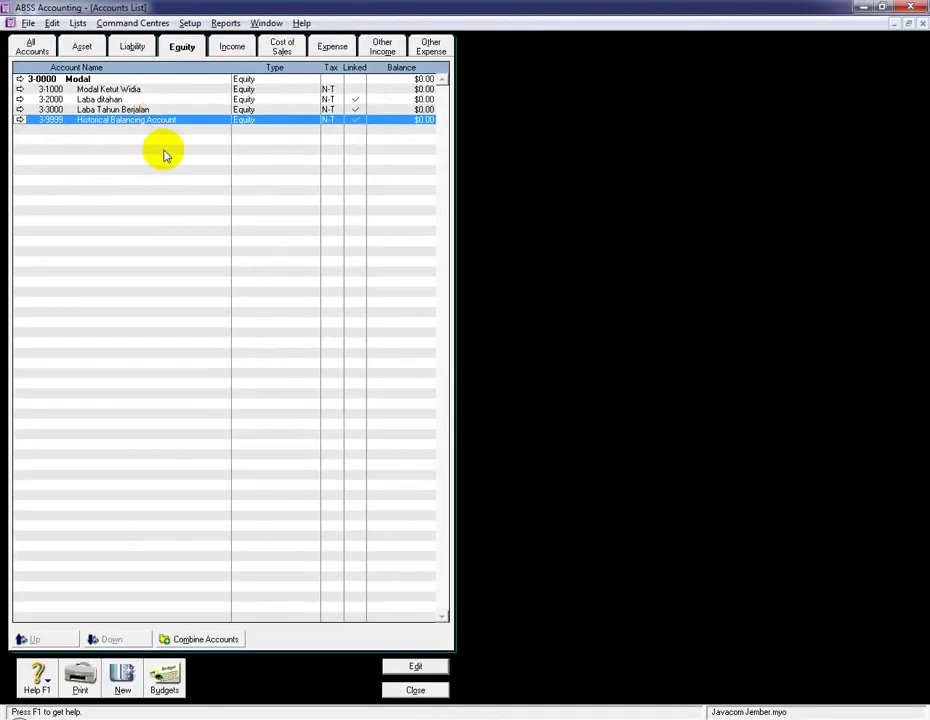
click(133, 46)
click(85, 46)
click(133, 46)
click(182, 46)
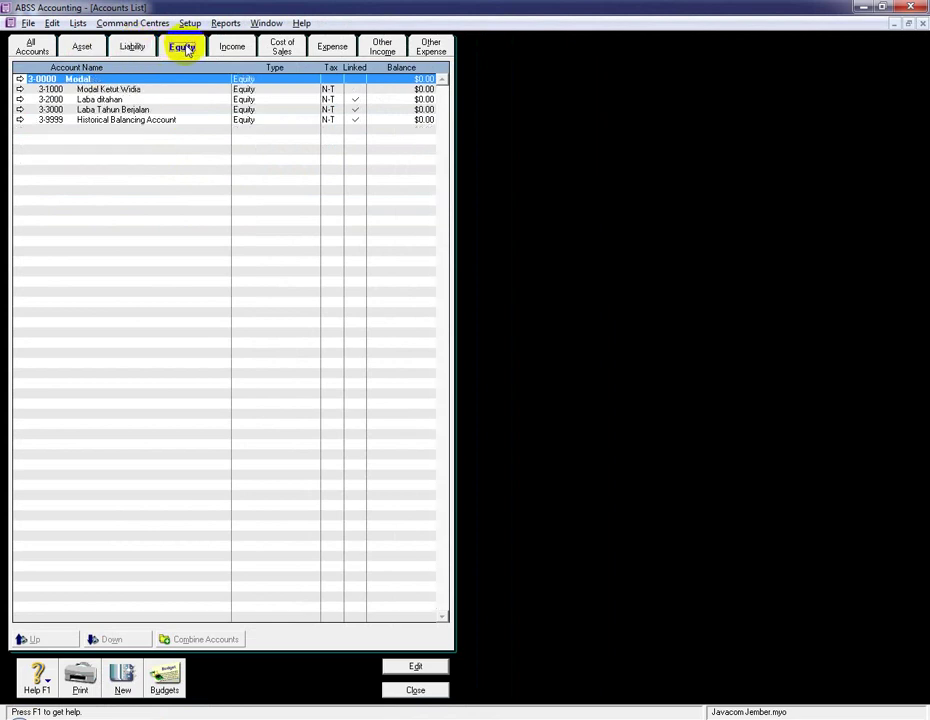
click(232, 46)
click(282, 46)
click(332, 46)
click(382, 46)
click(438, 48)
key(Escape)
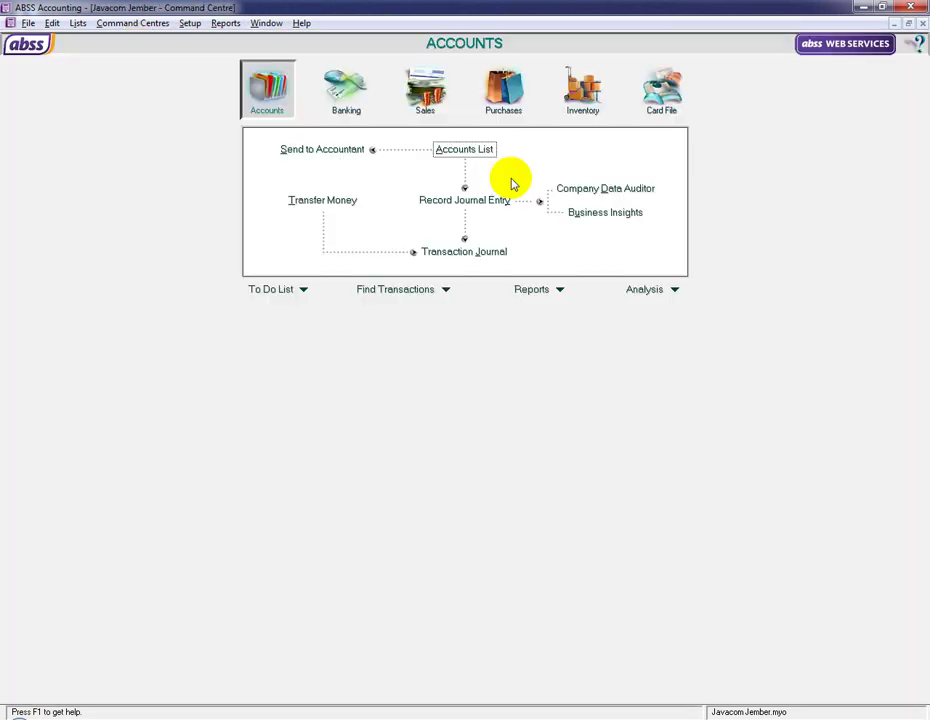
Look at the Record Journal Entry window and the functions of the Banking, Sales and Purchases command centres
click(465, 200)
key(Escape)
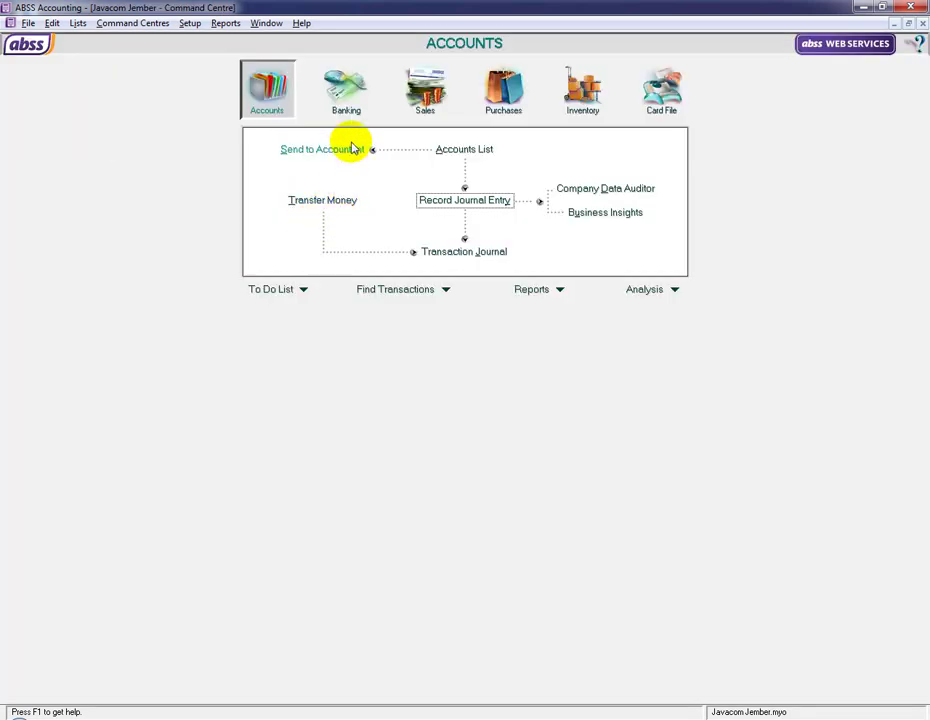
click(348, 88)
click(425, 88)
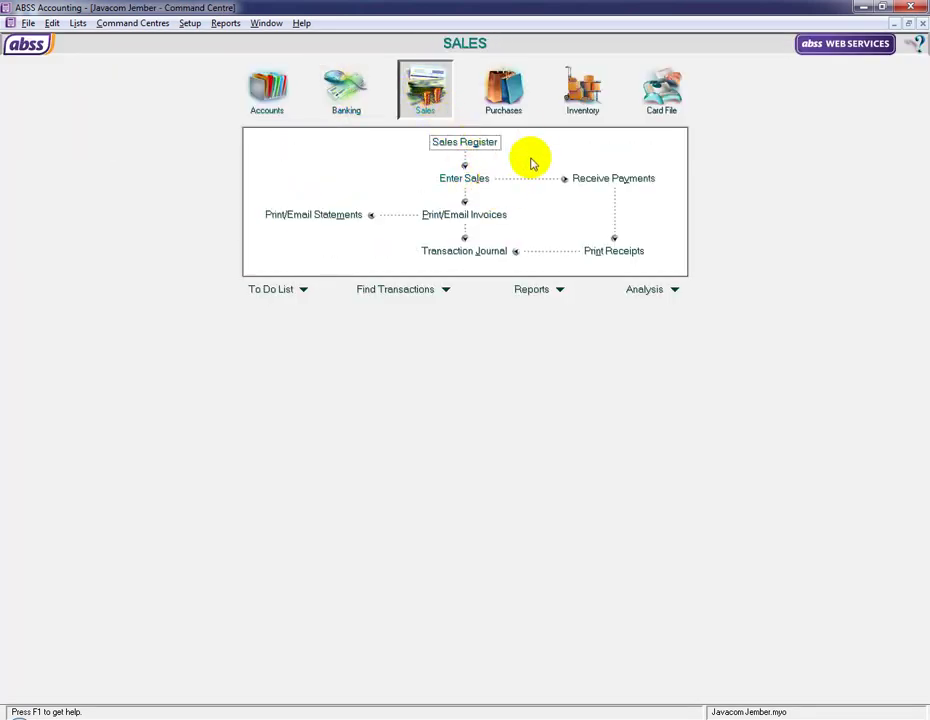
click(515, 90)
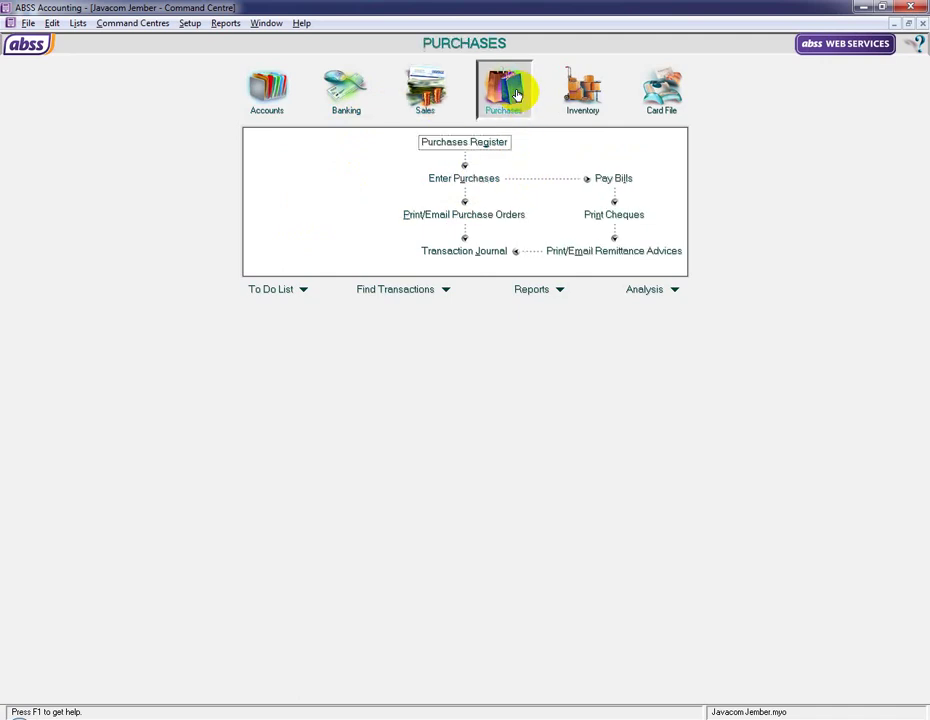
Look at the Items List and its new item form in Inventory, and view the Card File command centre
click(585, 88)
click(473, 179)
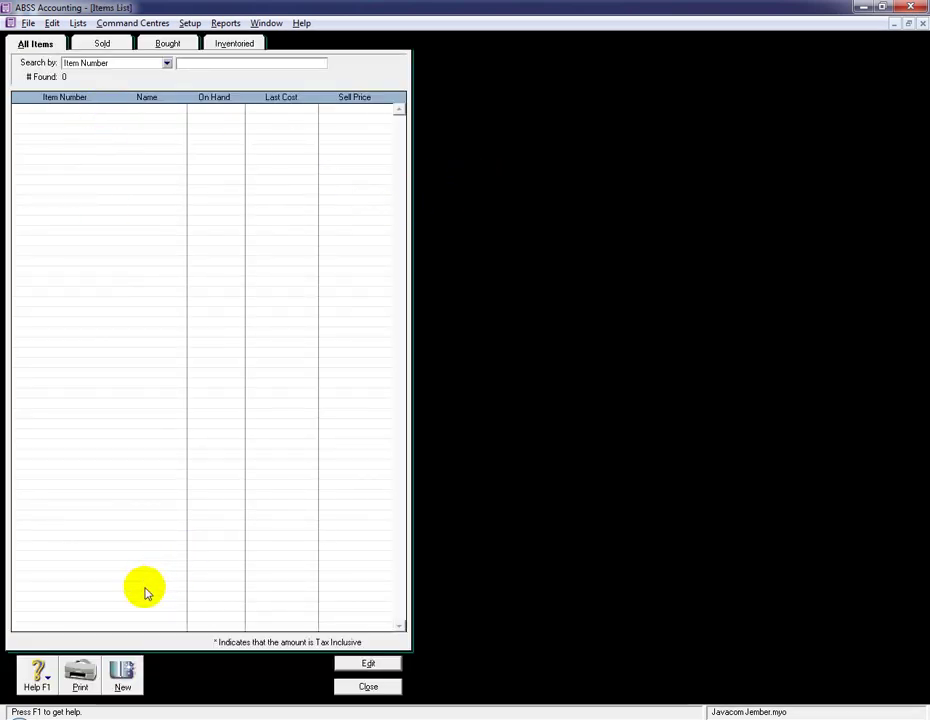
click(124, 672)
key(Escape)
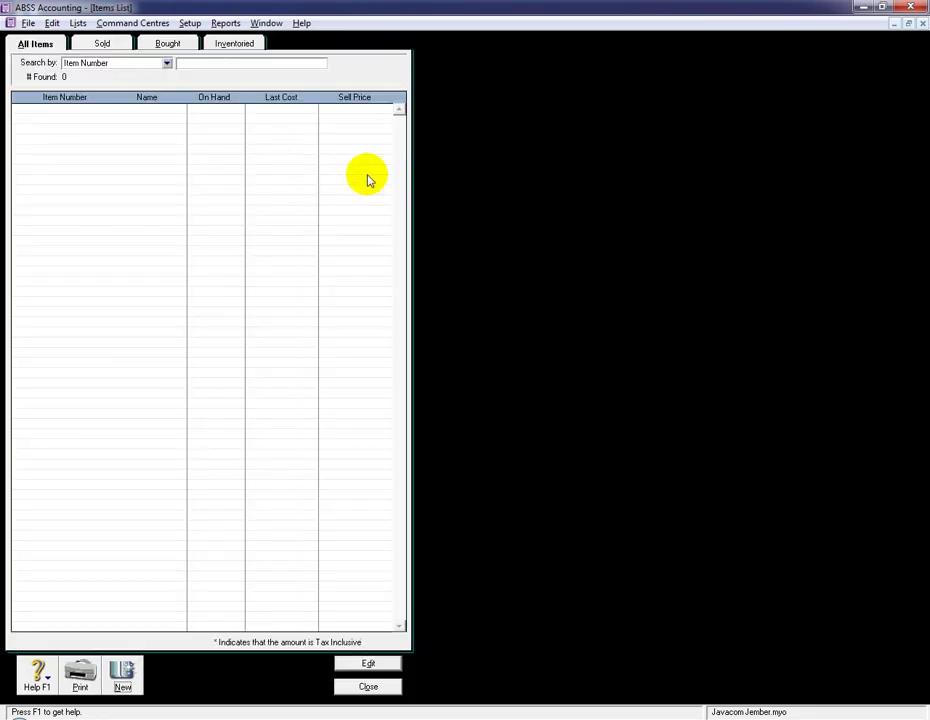
key(Escape)
click(686, 96)
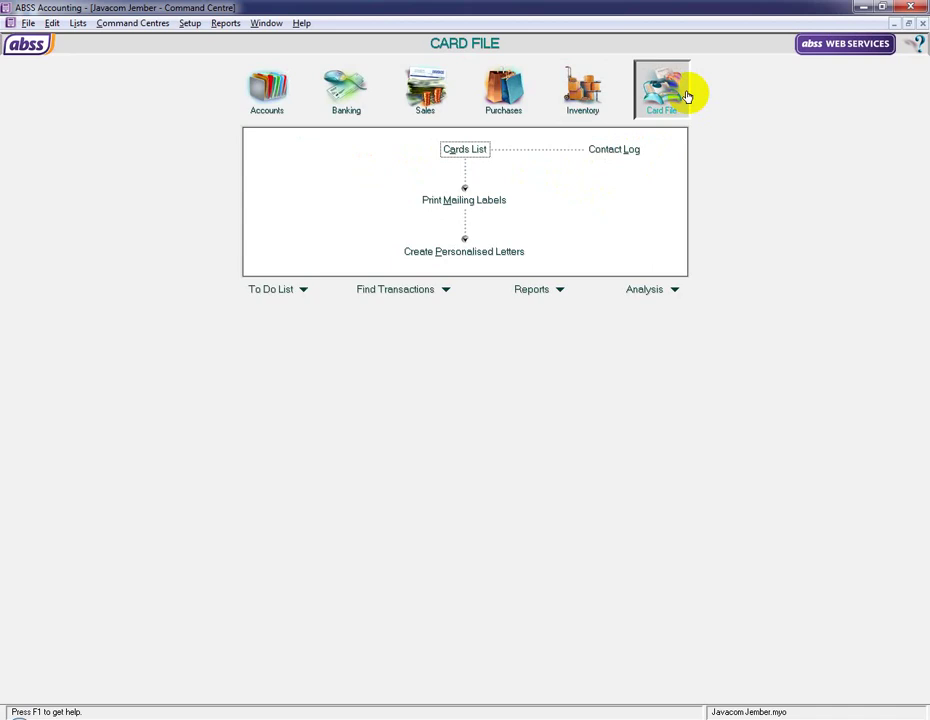
Exit the accounting program
click(30, 23)
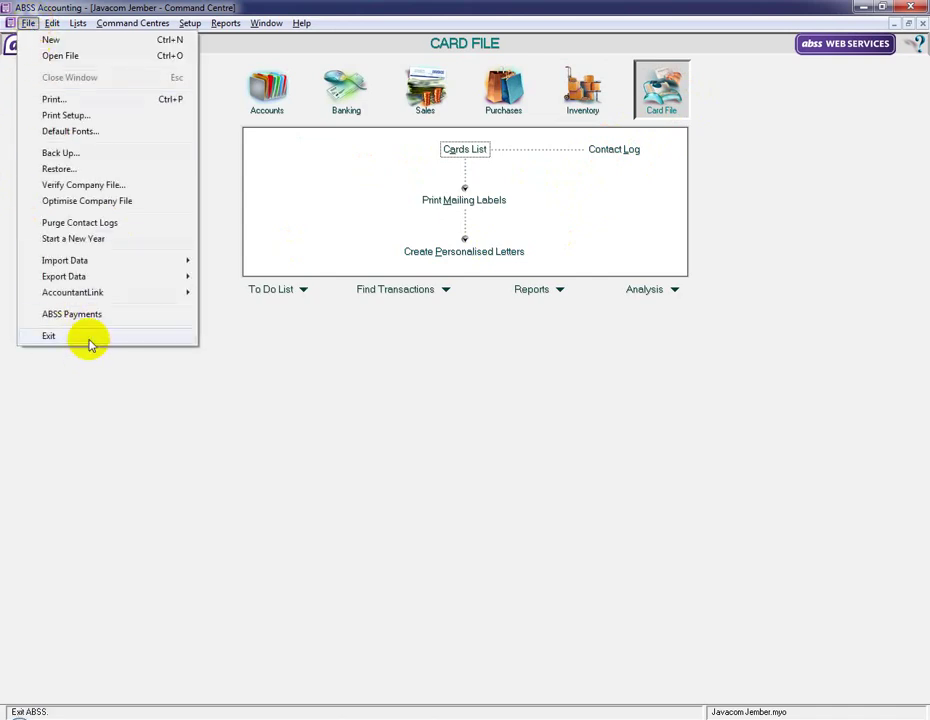